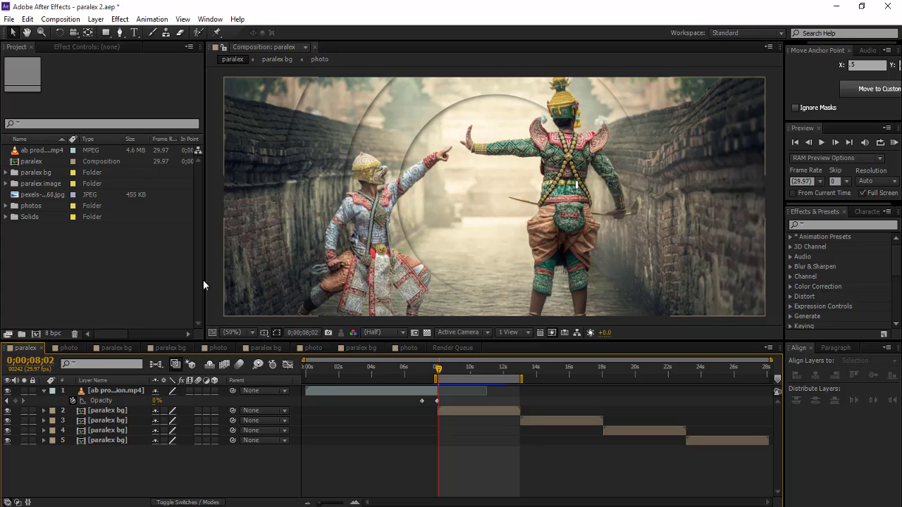
- Start a new project, discarding unsaved changes to paralex 2.aep
{"action": "left_click", "coordinate": [9, 19]}
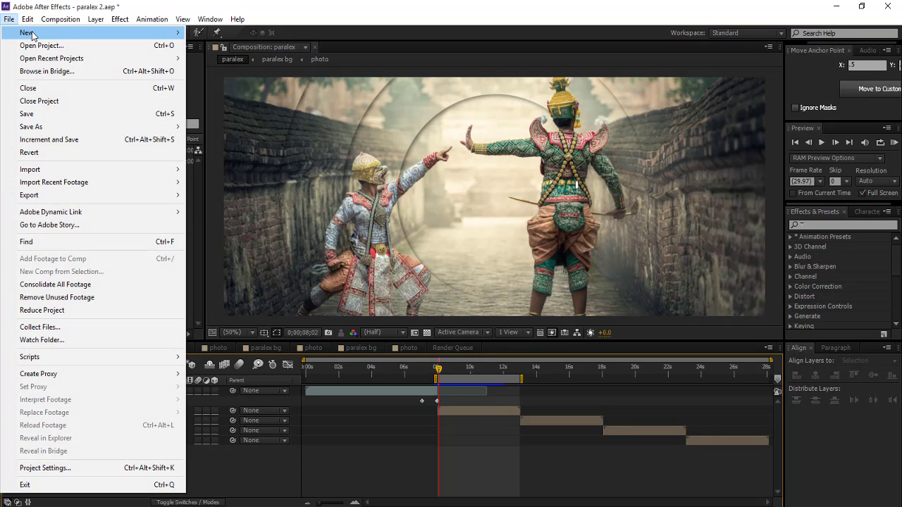
{"action": "mouse_move", "coordinate": [37, 33]}
{"action": "left_click", "coordinate": [213, 33]}
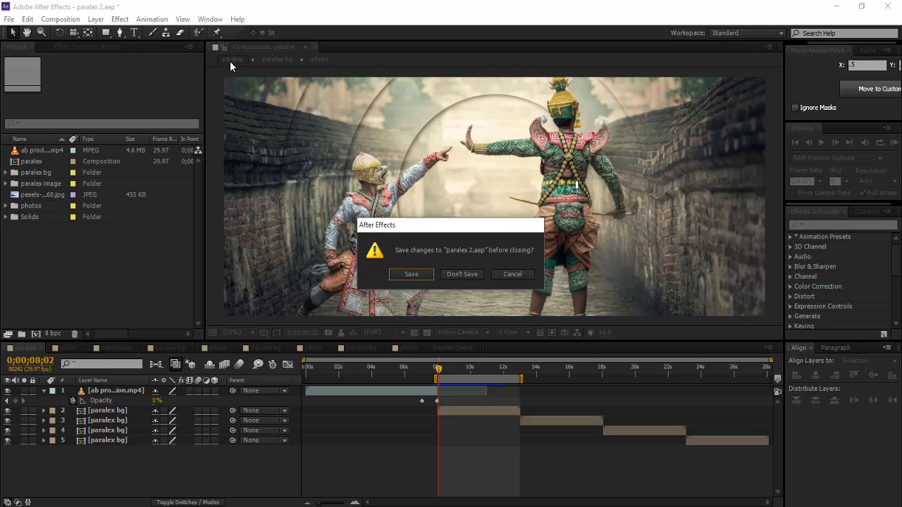
{"action": "left_click", "coordinate": [461, 275]}
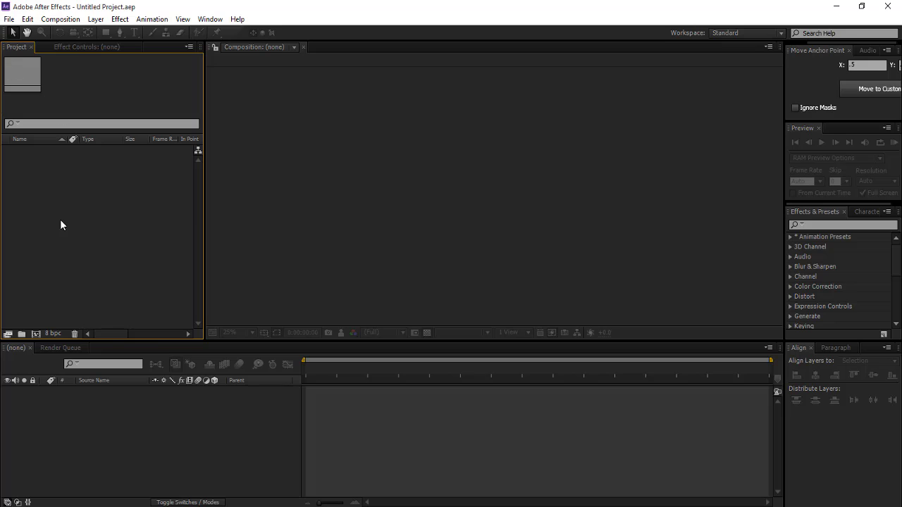
- Create a new 1920×818 composition named main
{"action": "left_click", "coordinate": [36, 334]}
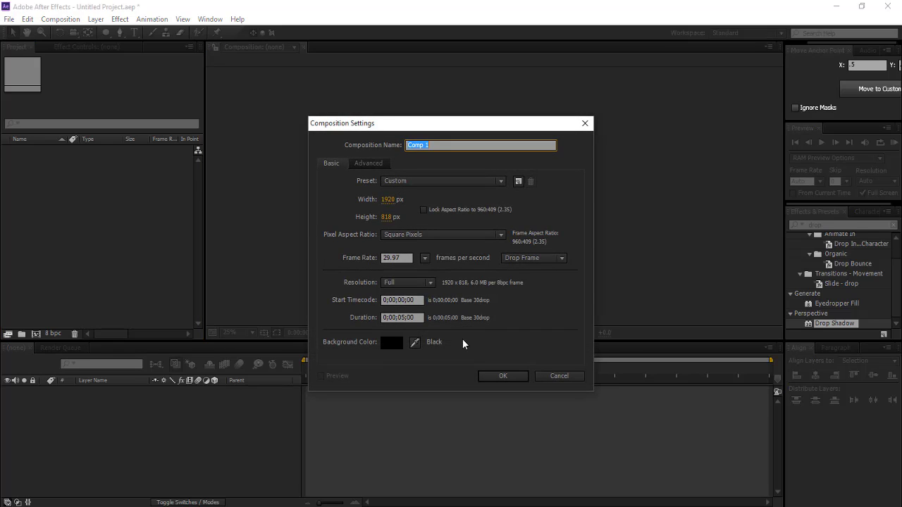
{"action": "type", "text": "main"}
{"action": "left_click", "coordinate": [497, 376]}
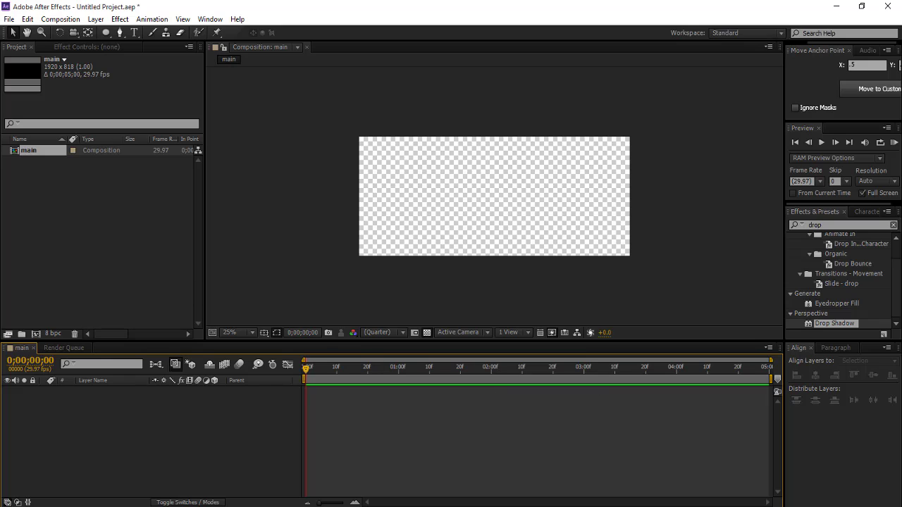
- Add a new solid layer named a to the main composition
{"action": "right_click", "coordinate": [101, 441]}
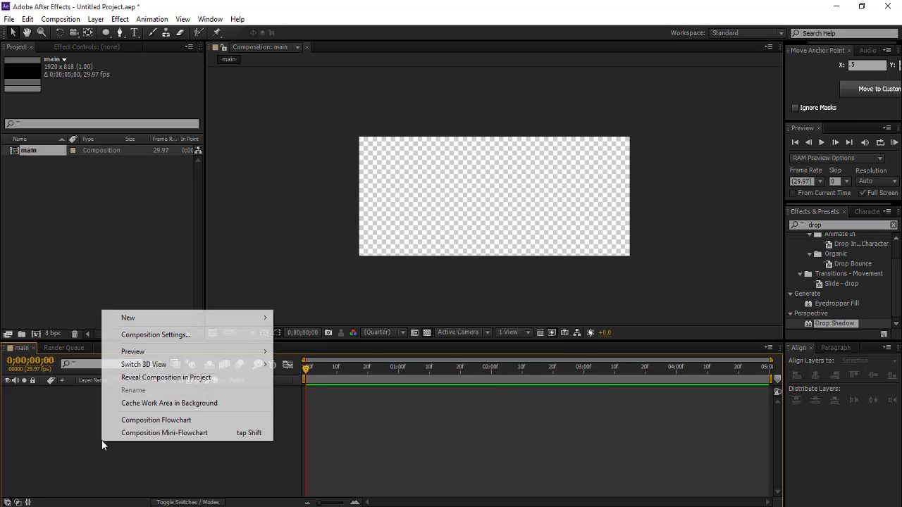
{"action": "mouse_move", "coordinate": [254, 318]}
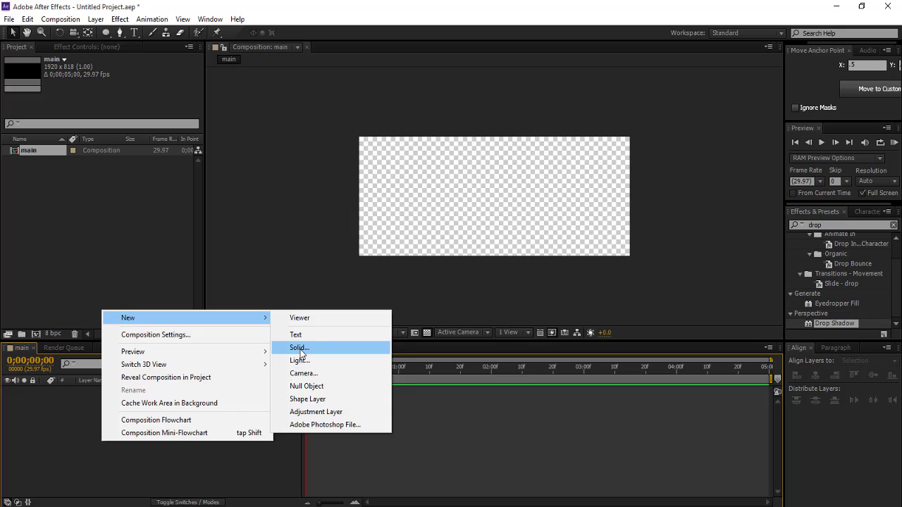
{"action": "left_click", "coordinate": [300, 348]}
{"action": "type", "text": "a"}
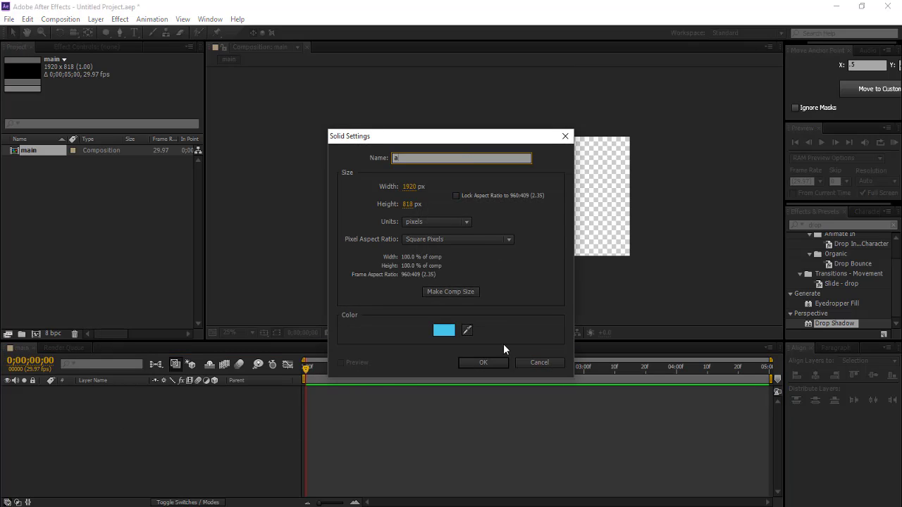
{"action": "left_click", "coordinate": [495, 360]}
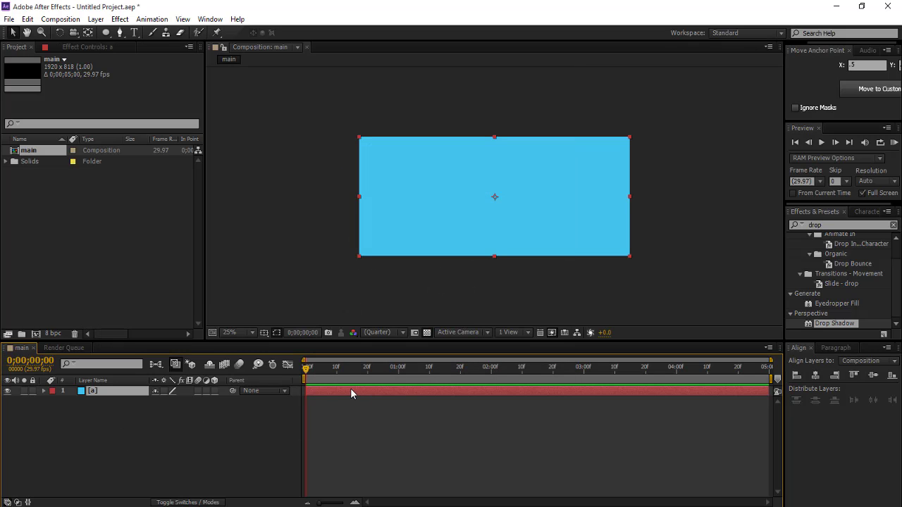
- Pre-compose solid a into a Comp 1 and rename that layer to 1
{"action": "right_click", "coordinate": [120, 391]}
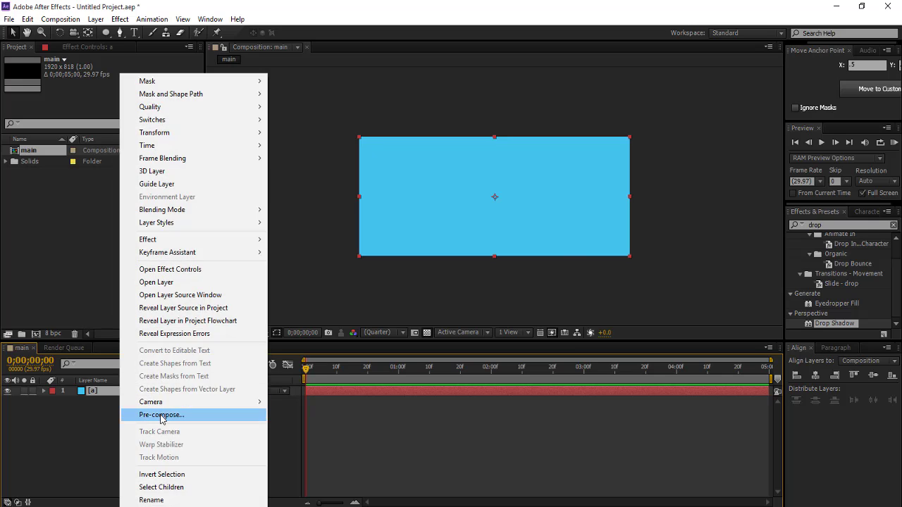
{"action": "left_click", "coordinate": [160, 413]}
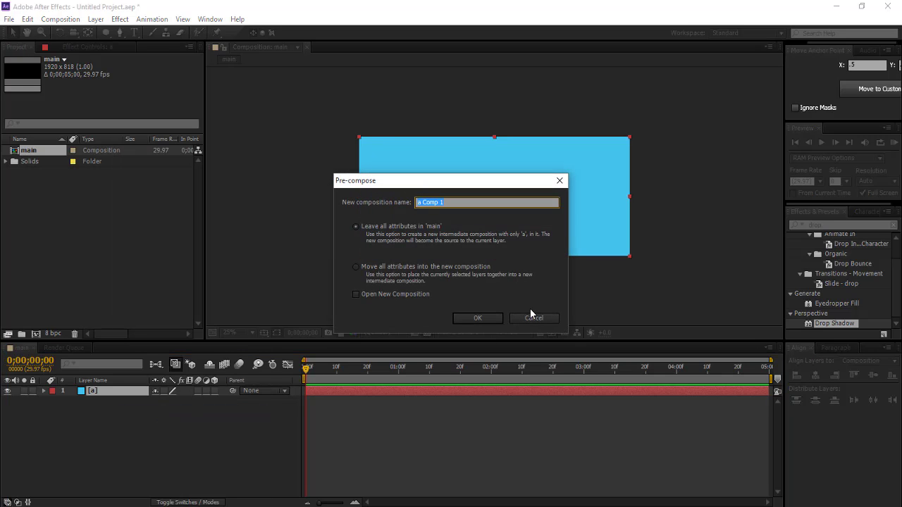
{"action": "key", "text": "Return"}
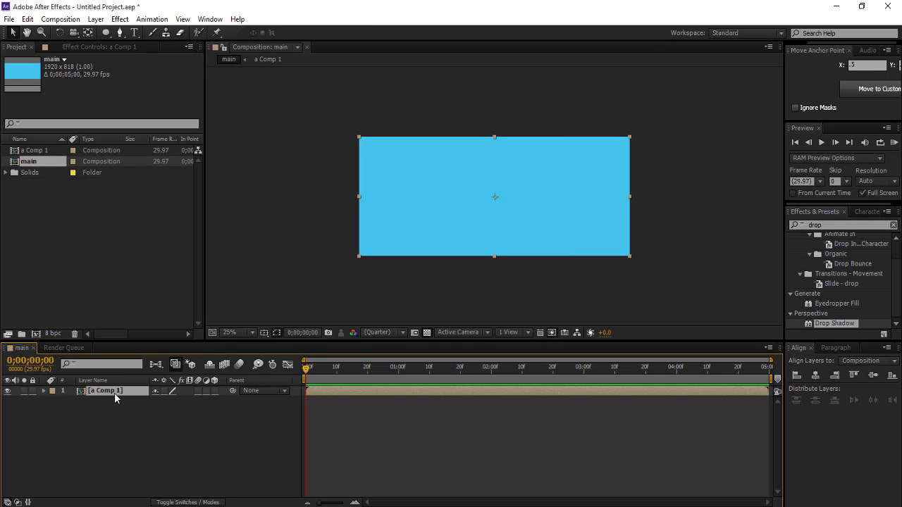
{"action": "key", "text": "Return"}
{"action": "key", "text": "Return"}
{"action": "left_click", "coordinate": [104, 407]}
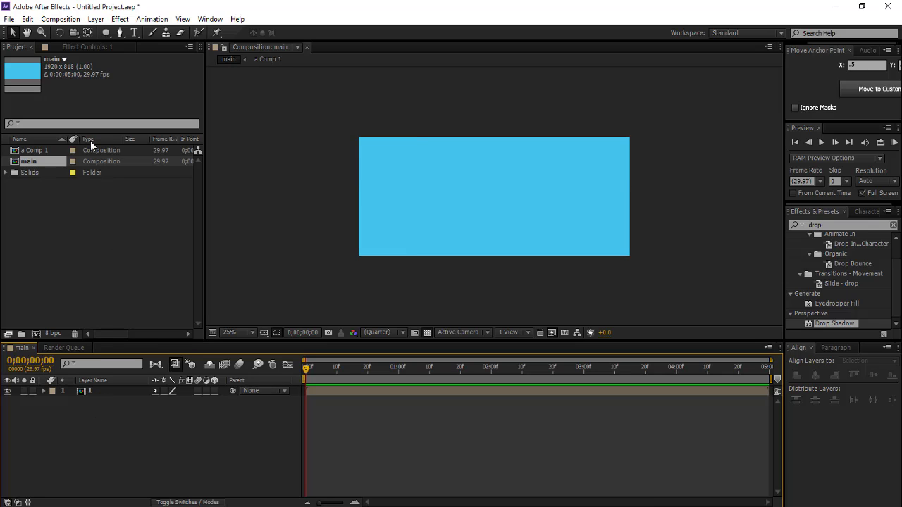
{"action": "left_click", "coordinate": [105, 32]}
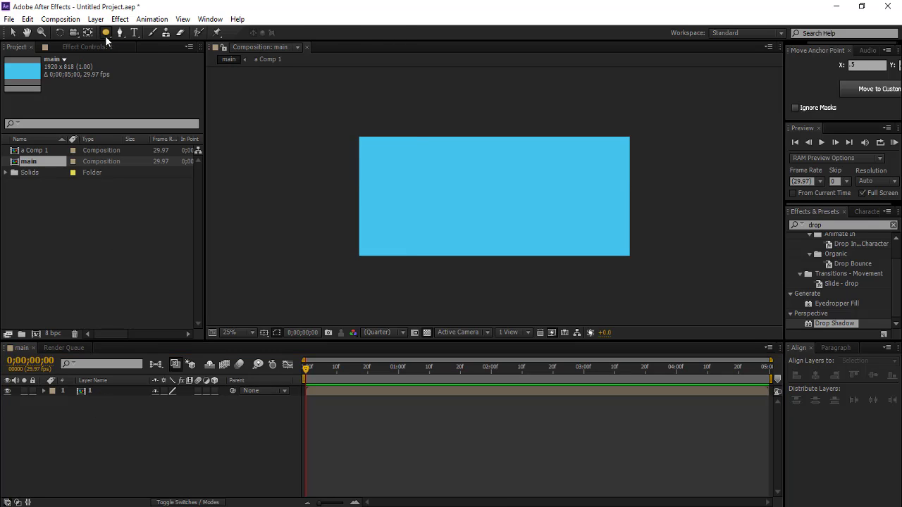
- Draw a circular ellipse mask on layer 1 and invert it, leaving blue outside the circle
{"action": "left_click", "coordinate": [134, 391]}
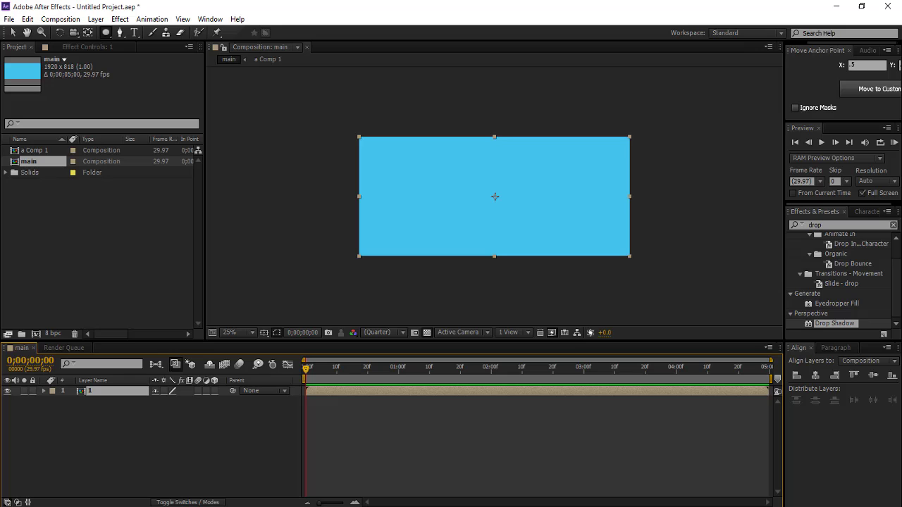
{"action": "left_click_drag", "start_coordinate": [494, 197], "coordinate": [585, 304]}
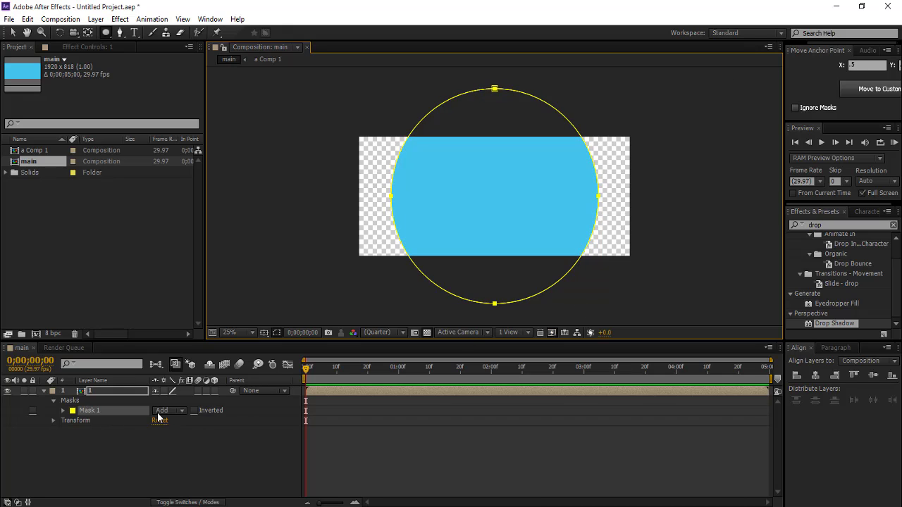
{"action": "left_click", "coordinate": [194, 410]}
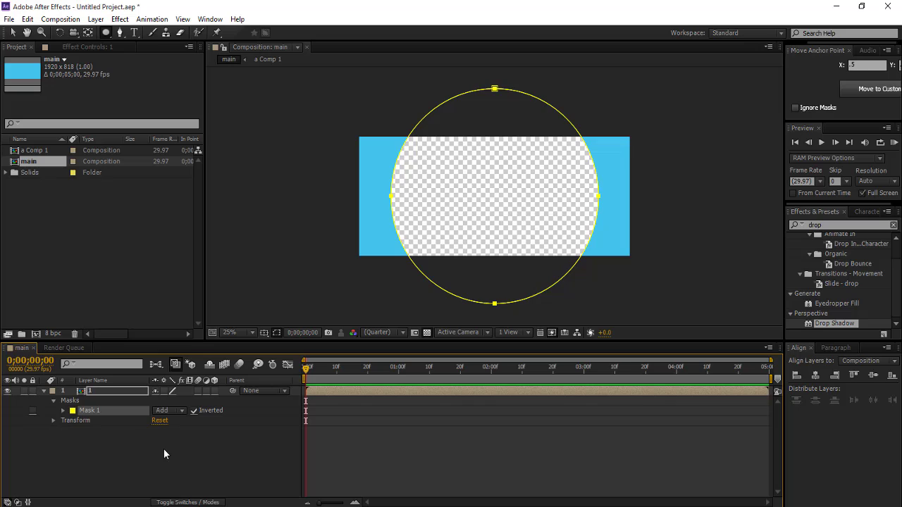
{"action": "left_click", "coordinate": [46, 394]}
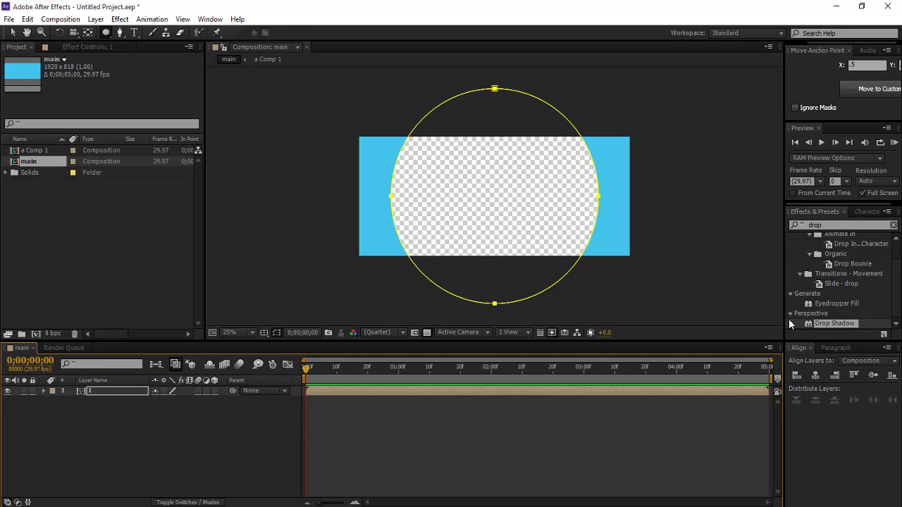
- Apply Drop Shadow to layer 1 with distance 10 and softness 10
{"action": "left_click_drag", "start_coordinate": [820, 322], "coordinate": [617, 238]}
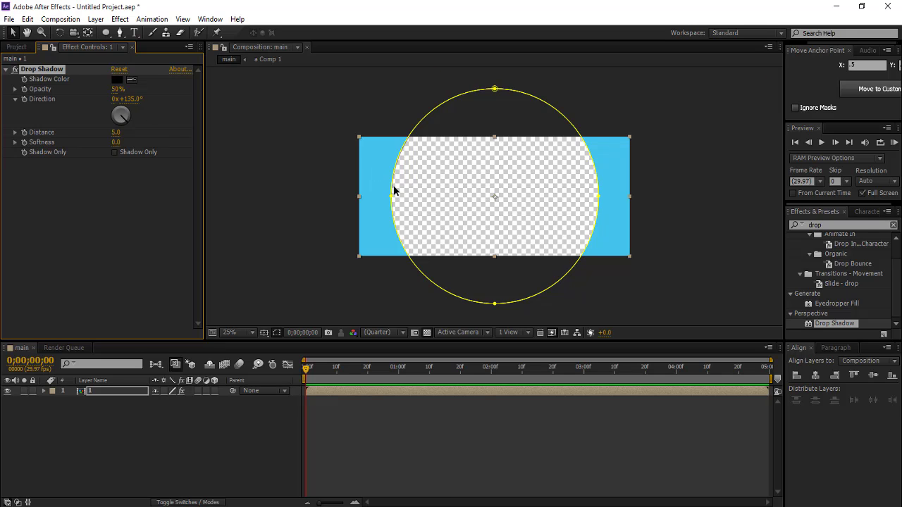
{"action": "scroll", "coordinate": [395, 187], "scroll_direction": "up", "scroll_amount": 4}
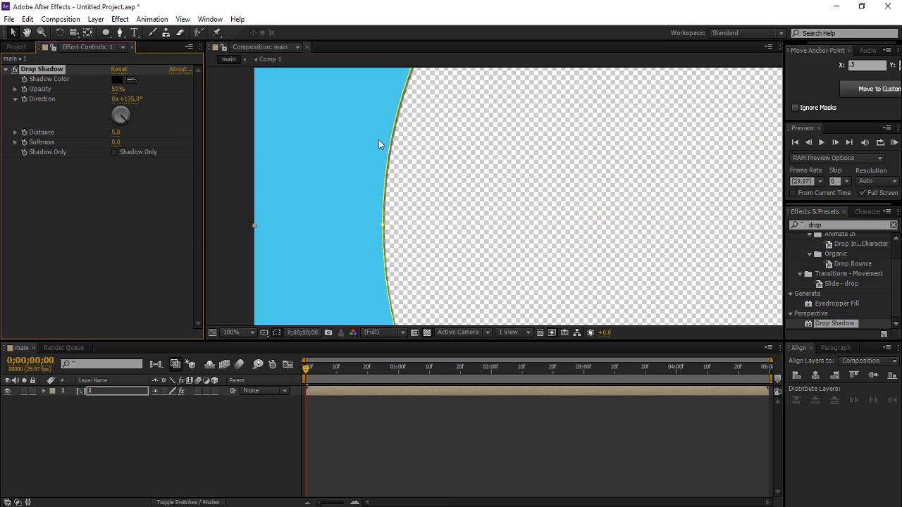
{"action": "left_click", "coordinate": [117, 133]}
{"action": "type", "text": "10"}
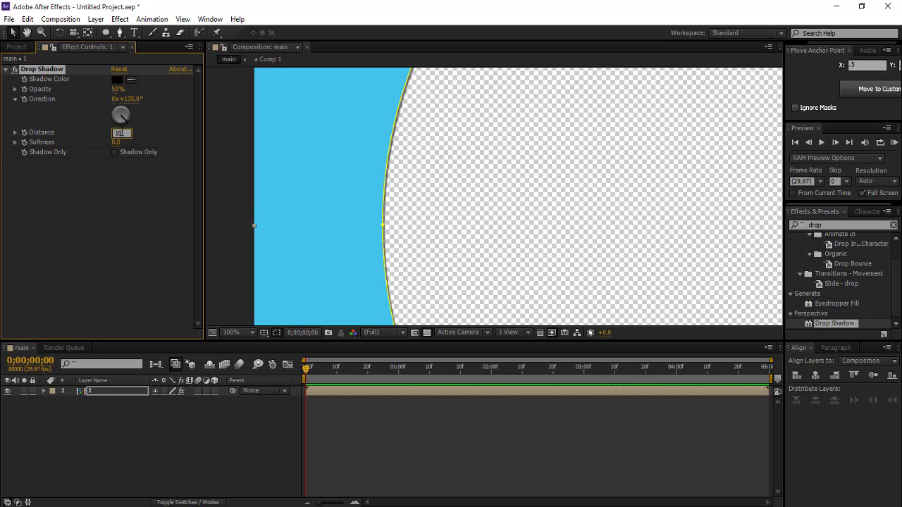
{"action": "key", "text": "Return"}
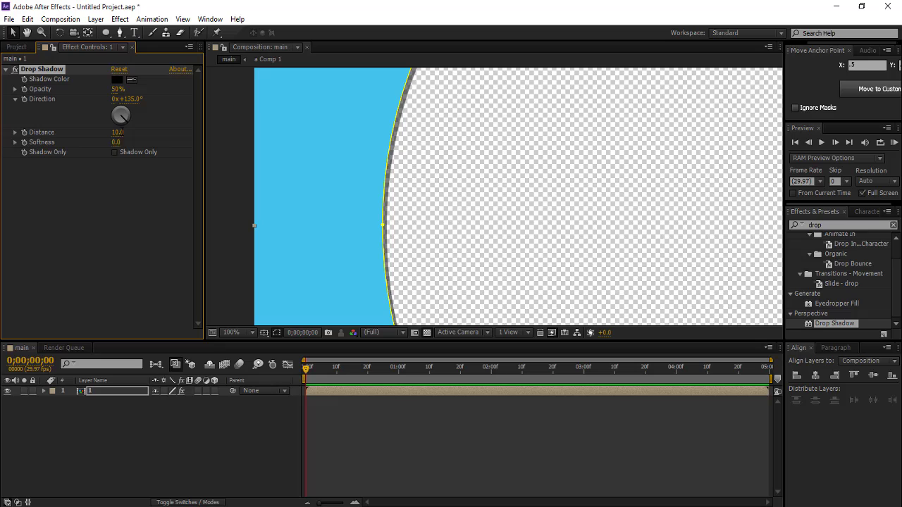
{"action": "left_click", "coordinate": [117, 143]}
{"action": "key", "text": "BackSpace"}
{"action": "key", "text": "Return"}
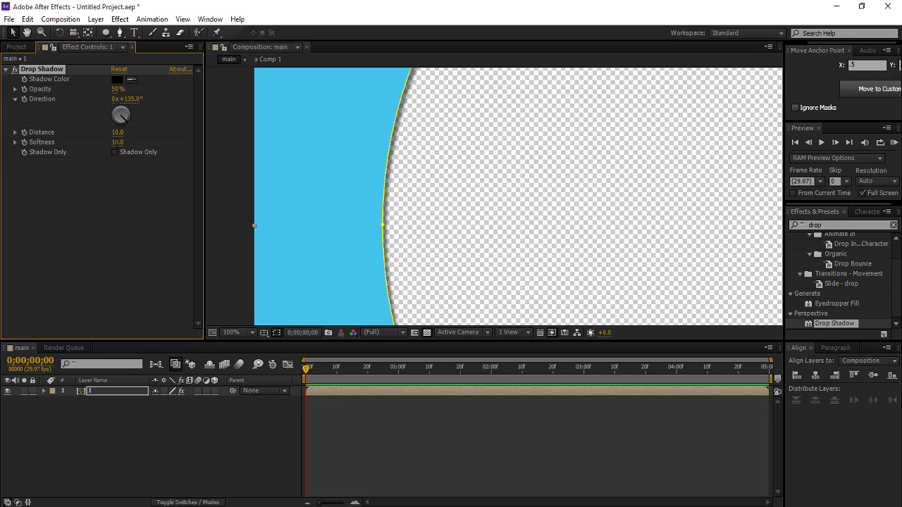
- Reduce the drop shadow distance to 7
{"action": "left_click", "coordinate": [118, 133]}
{"action": "key", "text": "BackSpace"}
{"action": "type", "text": "7"}
{"action": "key", "text": "Return"}
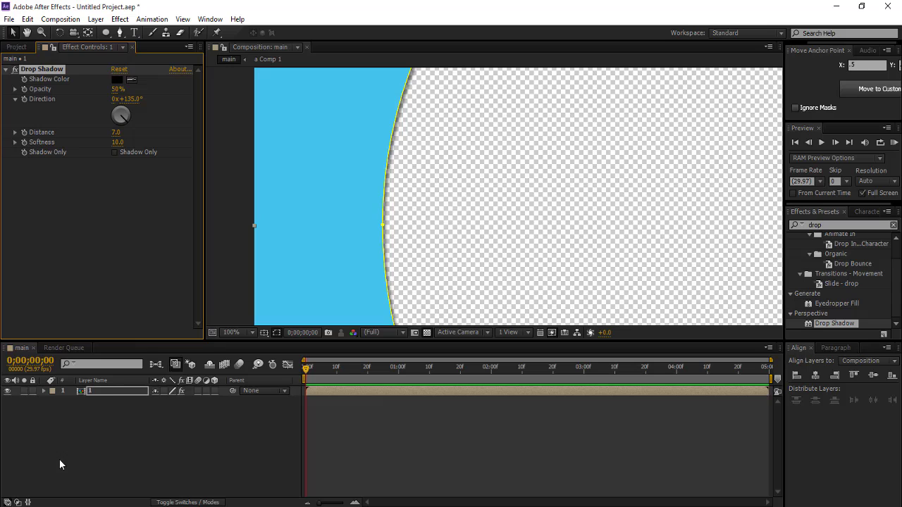
{"action": "left_click", "coordinate": [114, 424]}
- Duplicate the ring as layer 2 below the original and shrink its circular mask
{"action": "left_click", "coordinate": [103, 392]}
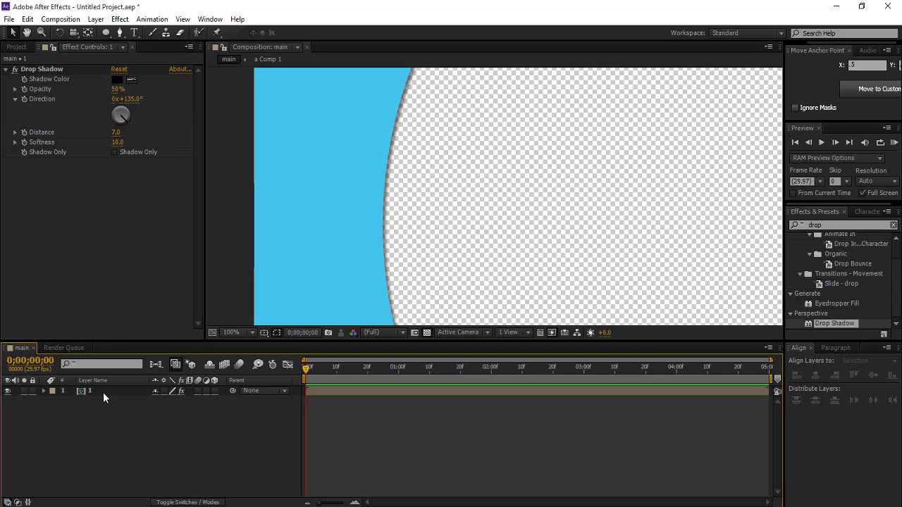
{"action": "key", "text": "ctrl+d"}
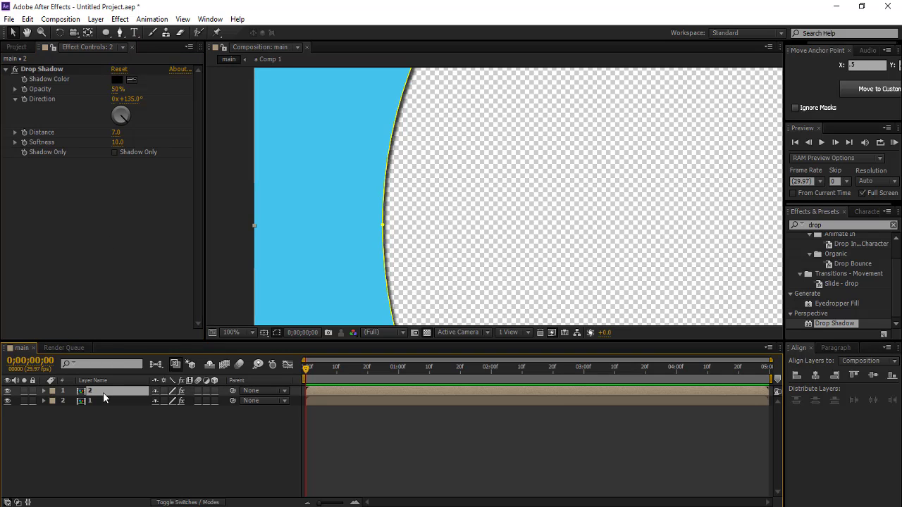
{"action": "key", "text": "ctrl+bracketleft"}
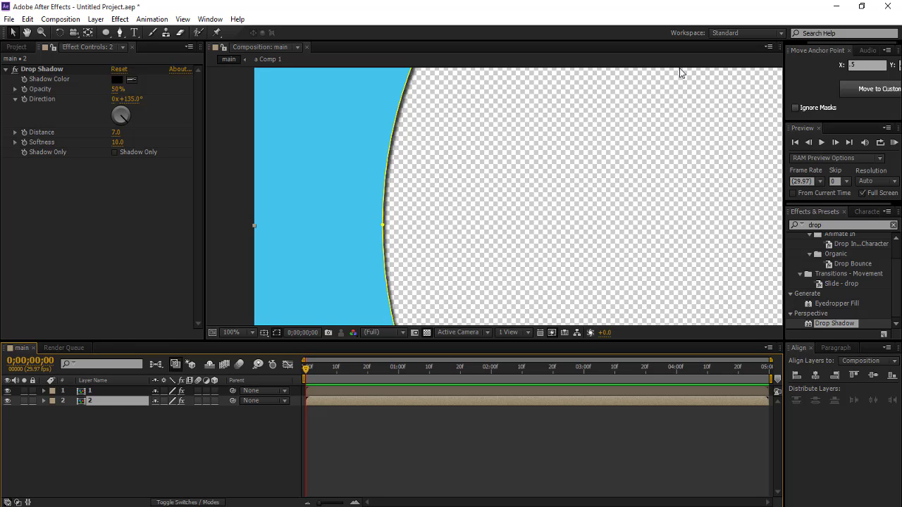
{"action": "left_click", "coordinate": [243, 331]}
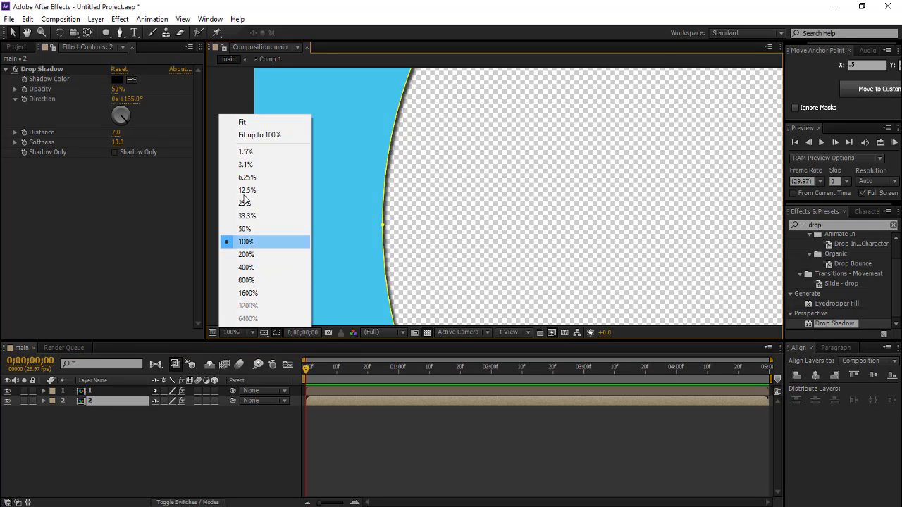
{"action": "left_click", "coordinate": [248, 119]}
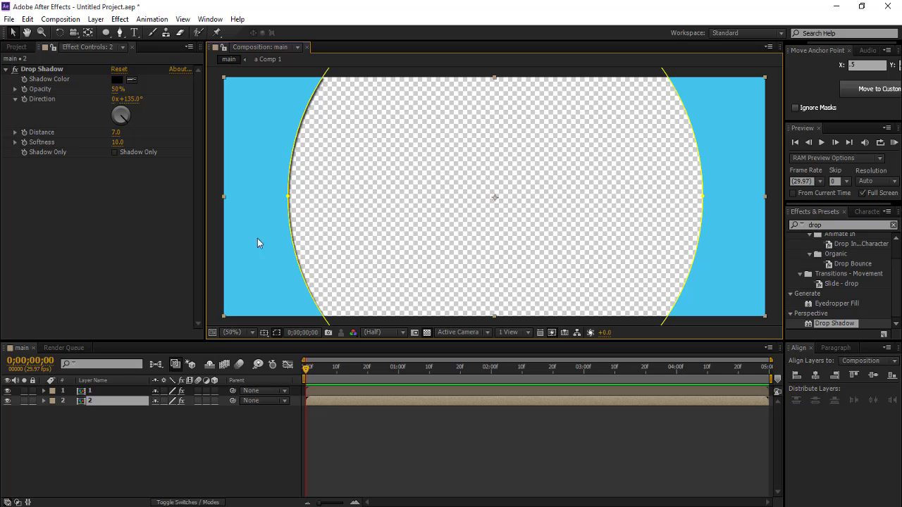
{"action": "key", "text": "comma"}
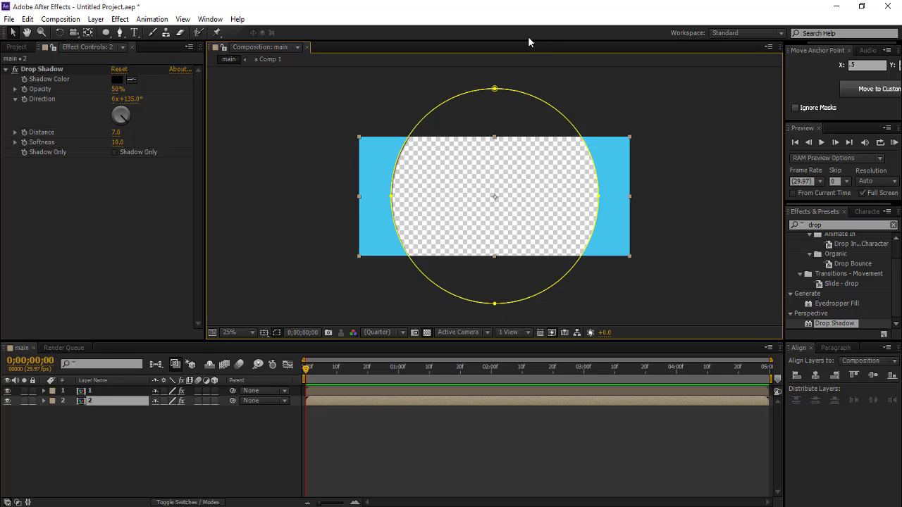
{"action": "double_click", "coordinate": [495, 89]}
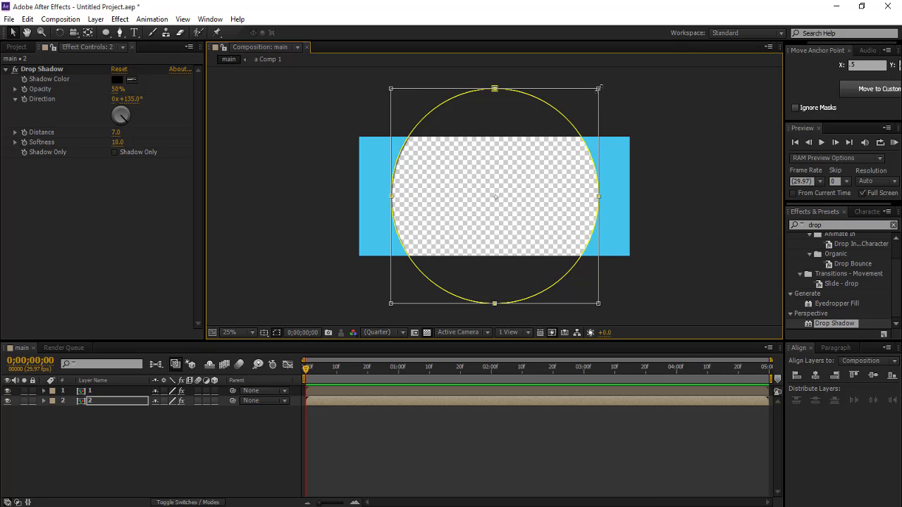
{"action": "left_click_drag", "start_coordinate": [596, 87], "coordinate": [577, 111]}
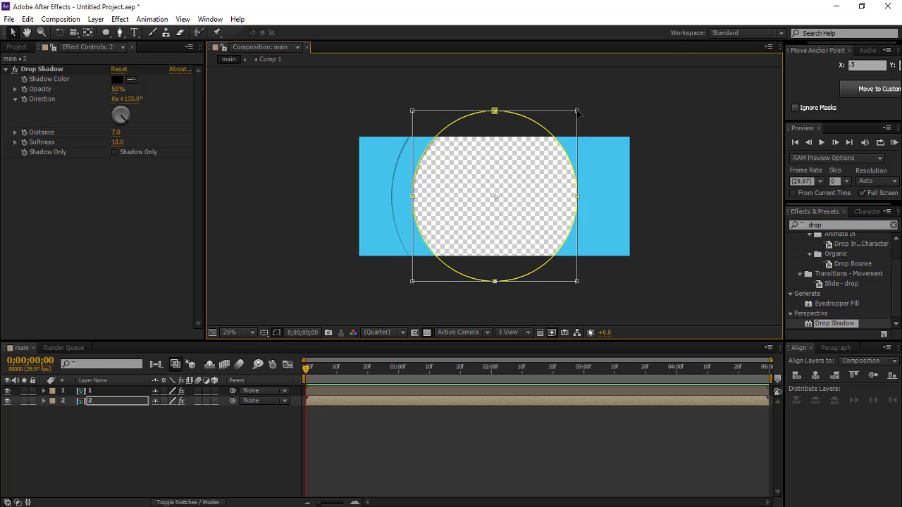
{"action": "left_click_drag", "start_coordinate": [577, 111], "coordinate": [571, 117]}
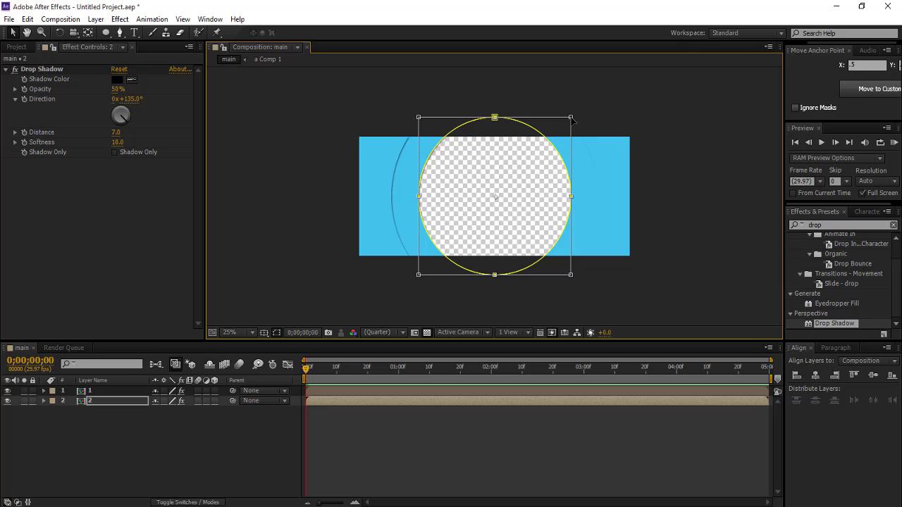
{"action": "left_click", "coordinate": [179, 429]}
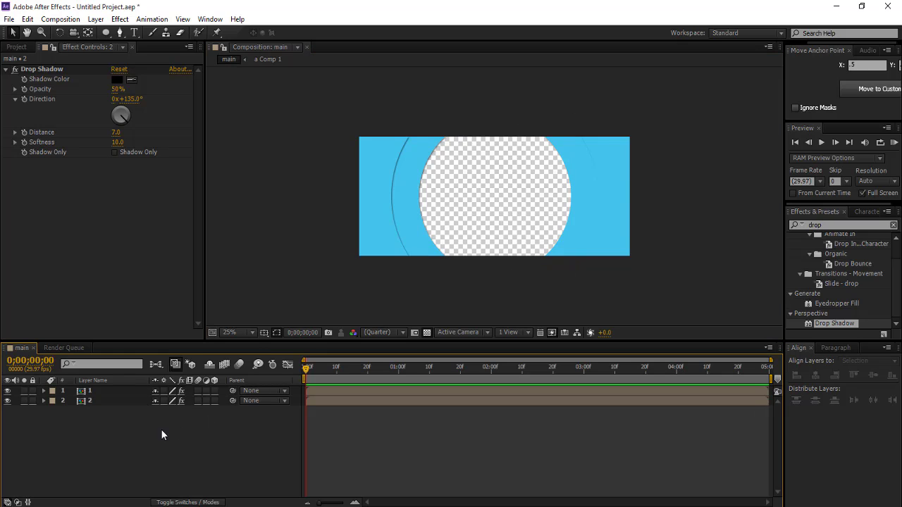
- Duplicate layer 2 as layer 3 beneath it and shrink its mask further
{"action": "left_click", "coordinate": [100, 399]}
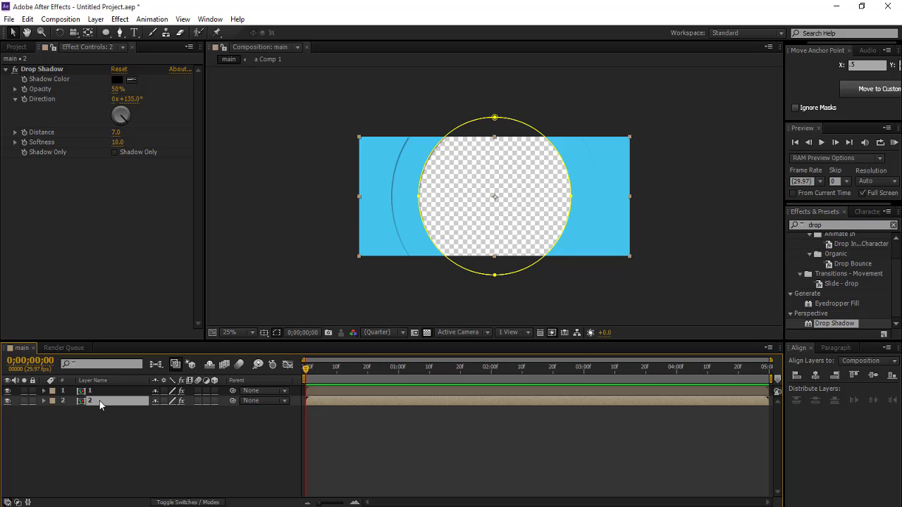
{"action": "key", "text": "ctrl+d"}
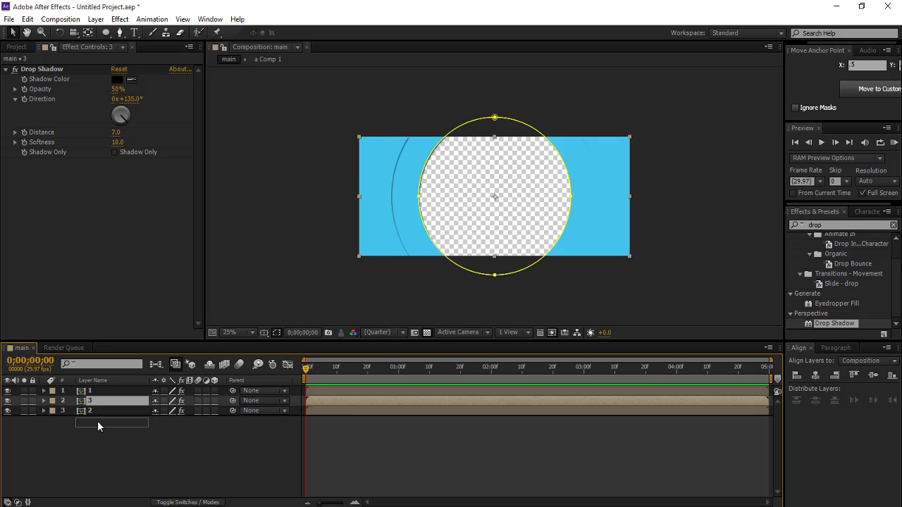
{"action": "left_click_drag", "start_coordinate": [98, 425], "coordinate": [102, 420]}
{"action": "double_click", "coordinate": [105, 413]}
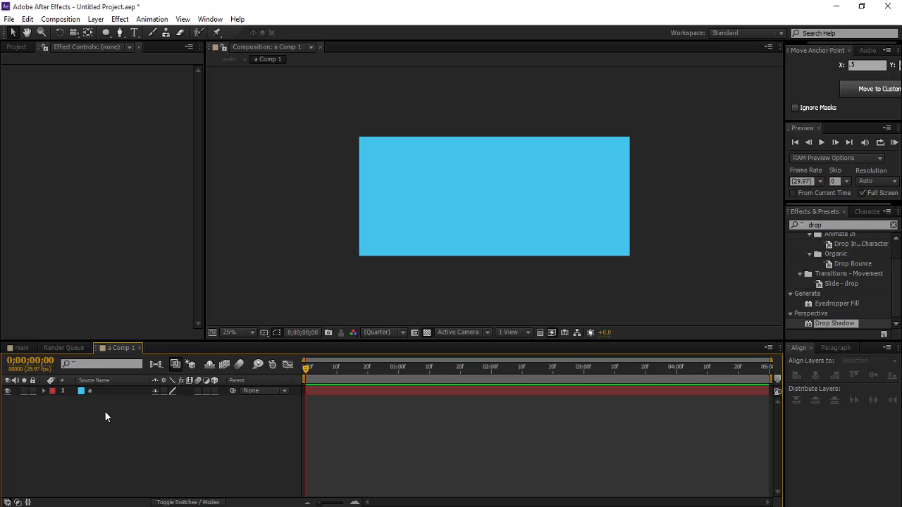
{"action": "left_click", "coordinate": [139, 348]}
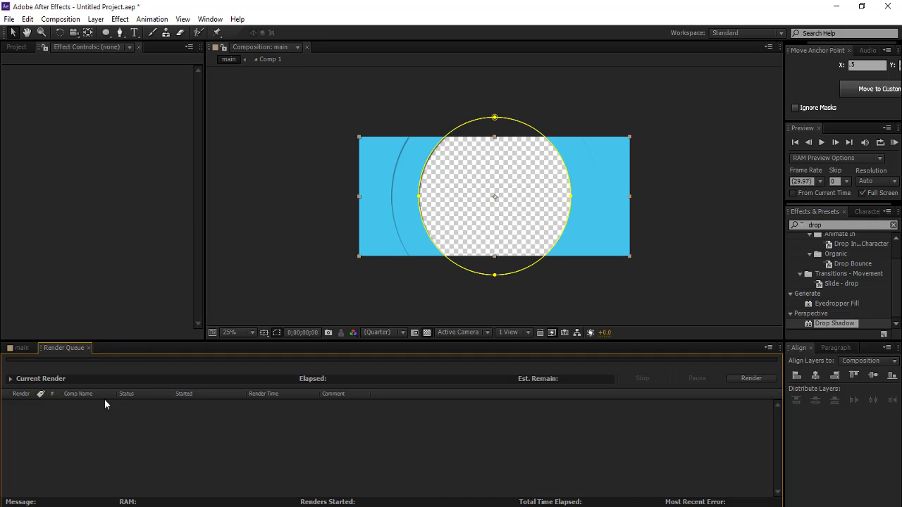
{"action": "left_click", "coordinate": [21, 348]}
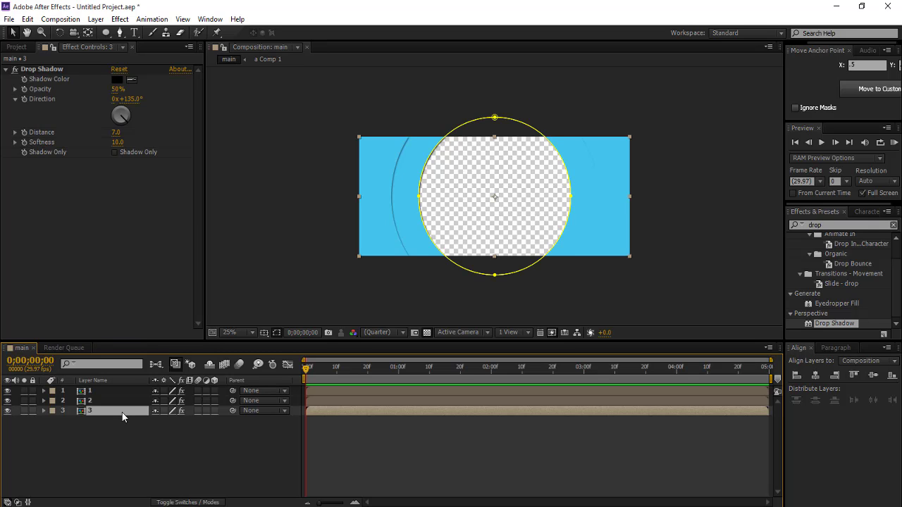
{"action": "left_click", "coordinate": [495, 118]}
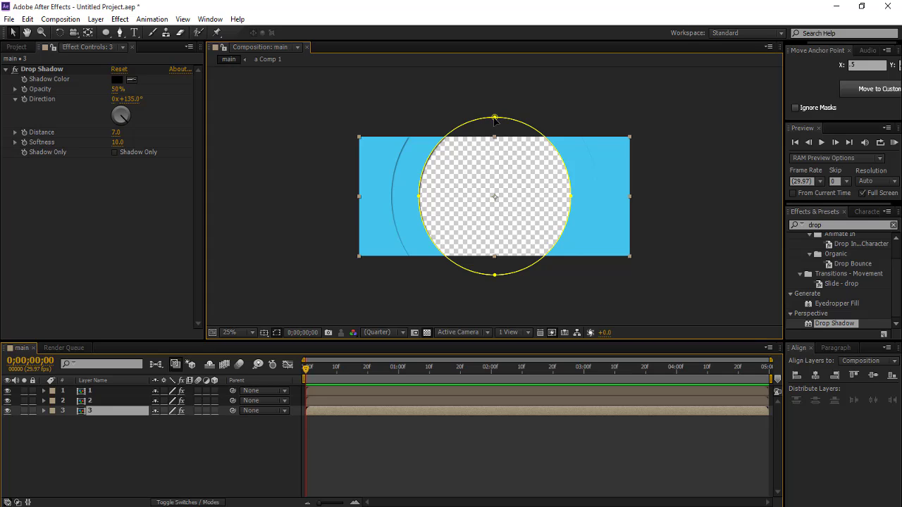
{"action": "double_click", "coordinate": [495, 119]}
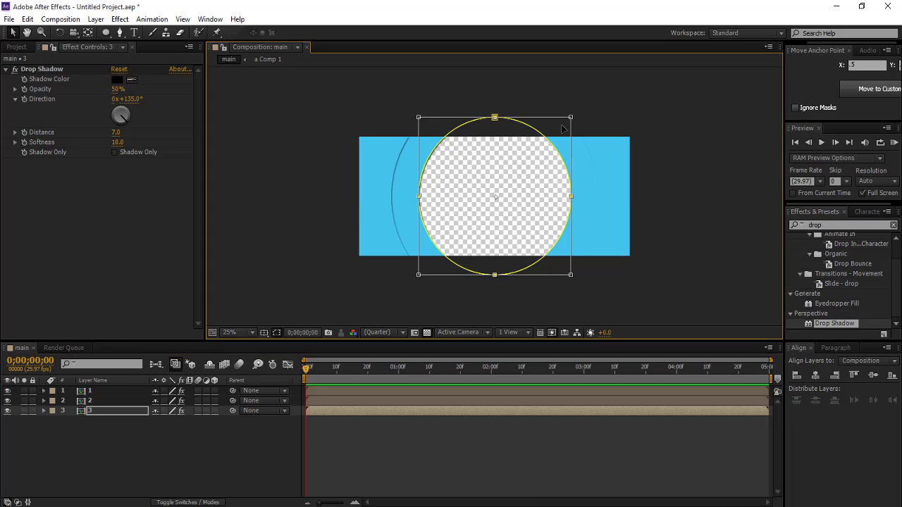
{"action": "left_click_drag", "start_coordinate": [562, 127], "coordinate": [539, 151]}
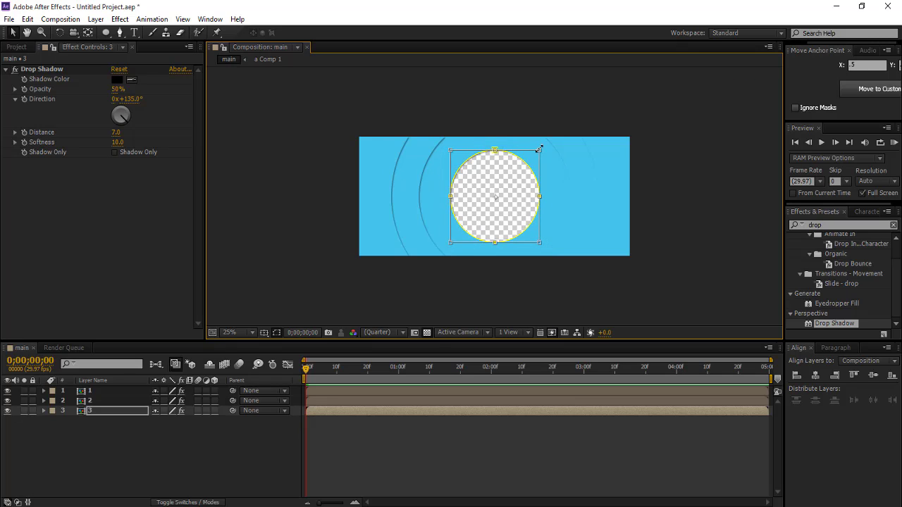
{"action": "left_click", "coordinate": [183, 465]}
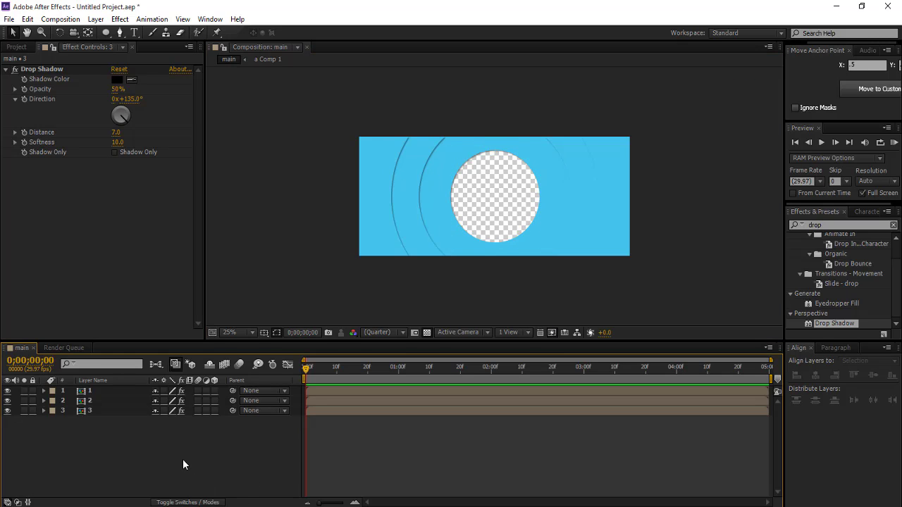
- Enlarge layer 3's circular mask slightly to refine the nested ring
{"action": "double_click", "coordinate": [114, 410]}
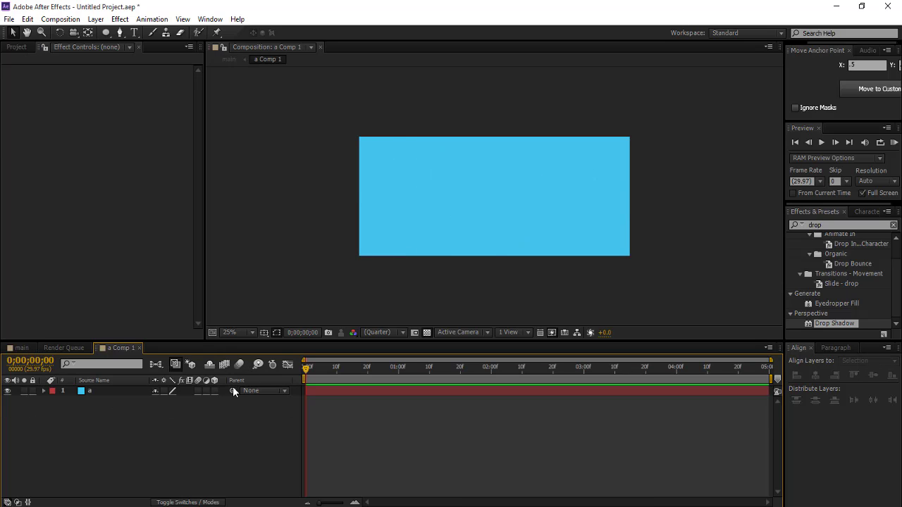
{"action": "left_click", "coordinate": [21, 348]}
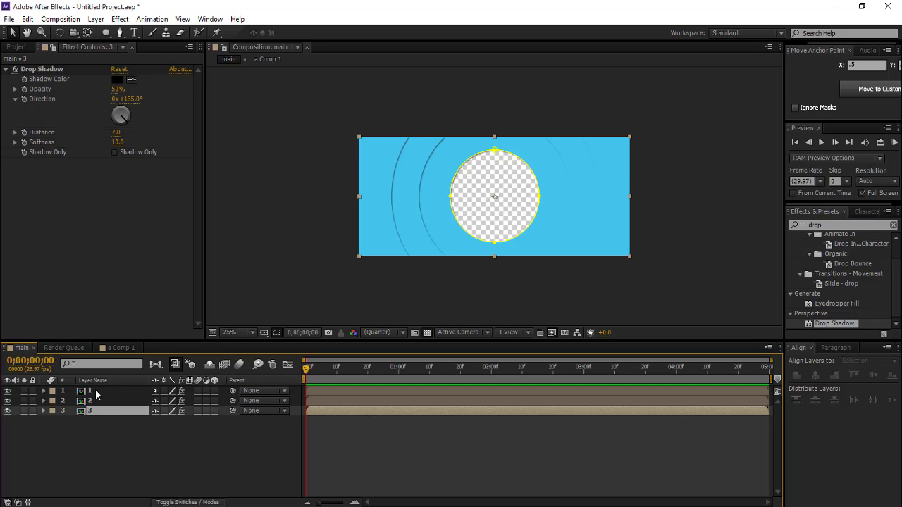
{"action": "double_click", "coordinate": [497, 149]}
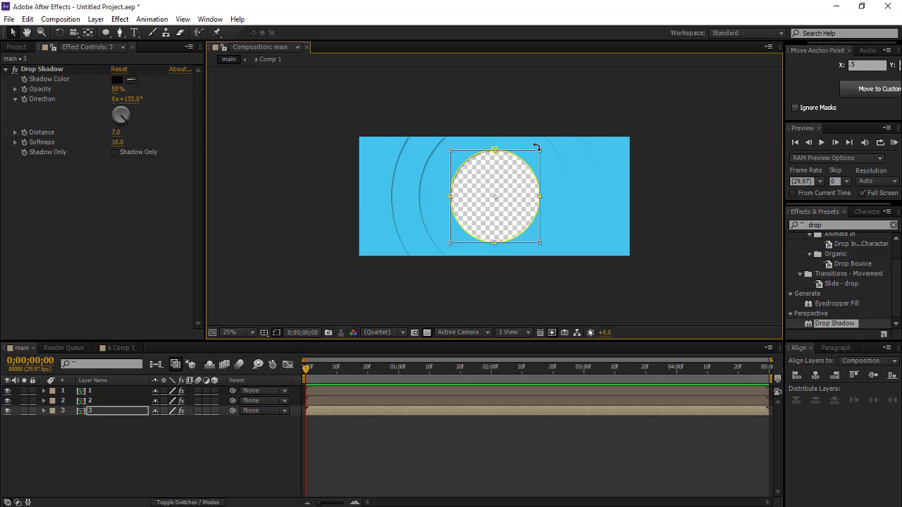
{"action": "left_click_drag", "start_coordinate": [540, 148], "coordinate": [543, 145]}
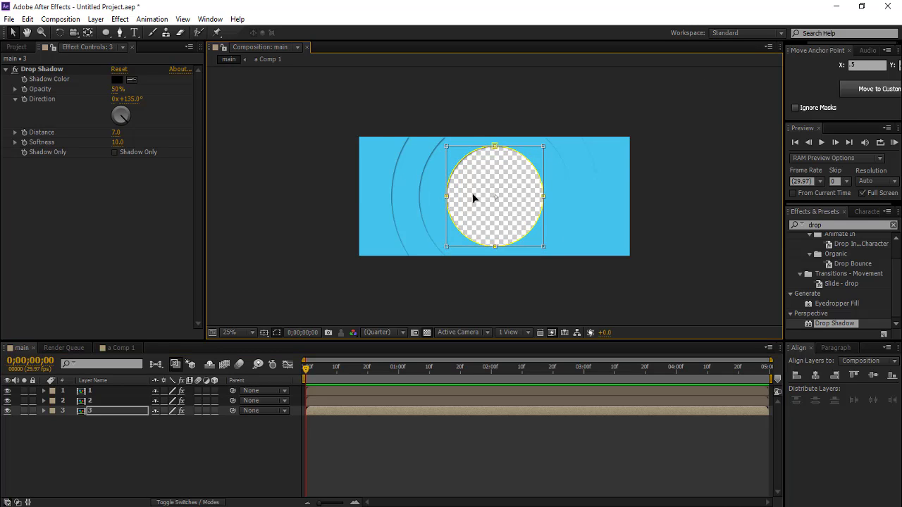
{"action": "left_click", "coordinate": [131, 446]}
- Duplicate layer 3 as layer 4 at the bottom and delete its mask
{"action": "left_click", "coordinate": [99, 411]}
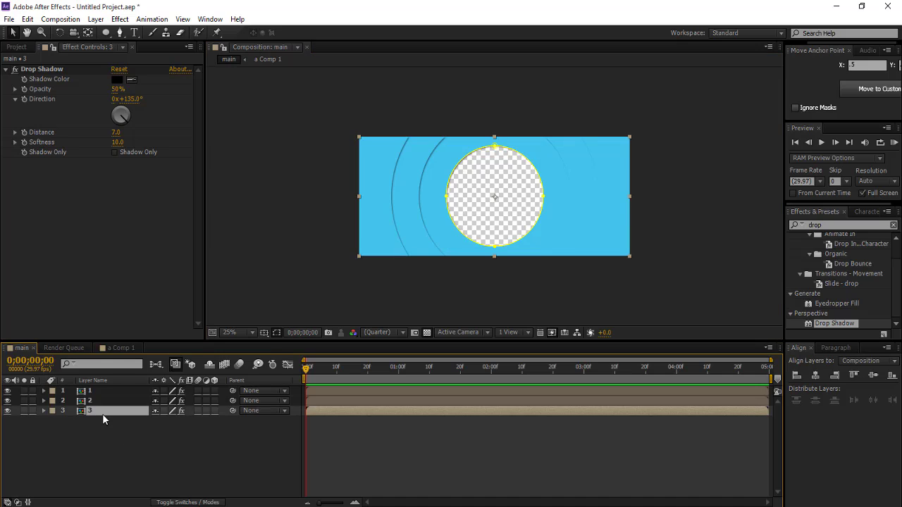
{"action": "key", "text": "ctrl+d"}
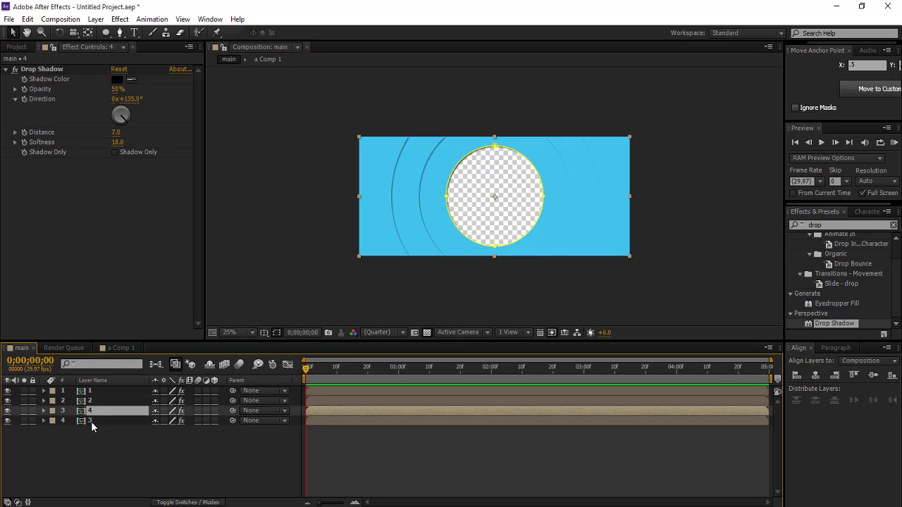
{"action": "left_click_drag", "start_coordinate": [99, 416], "coordinate": [100, 423]}
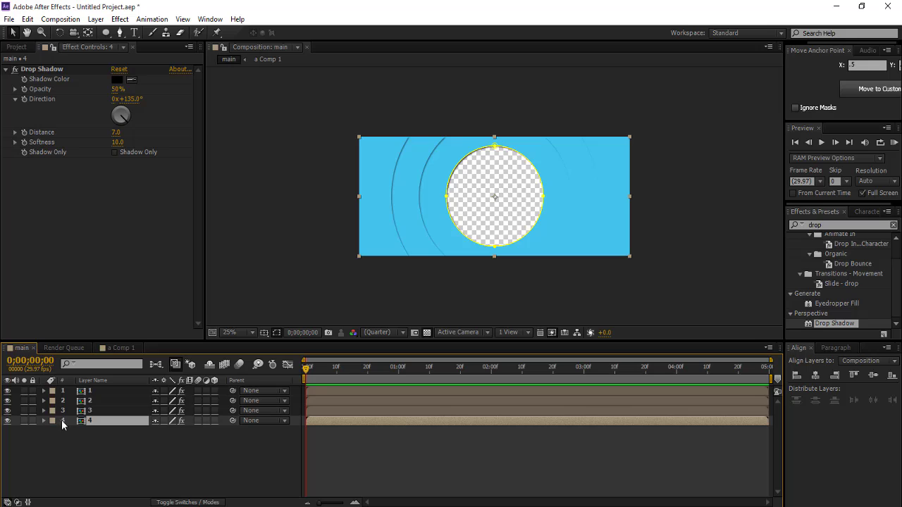
{"action": "left_click", "coordinate": [44, 421]}
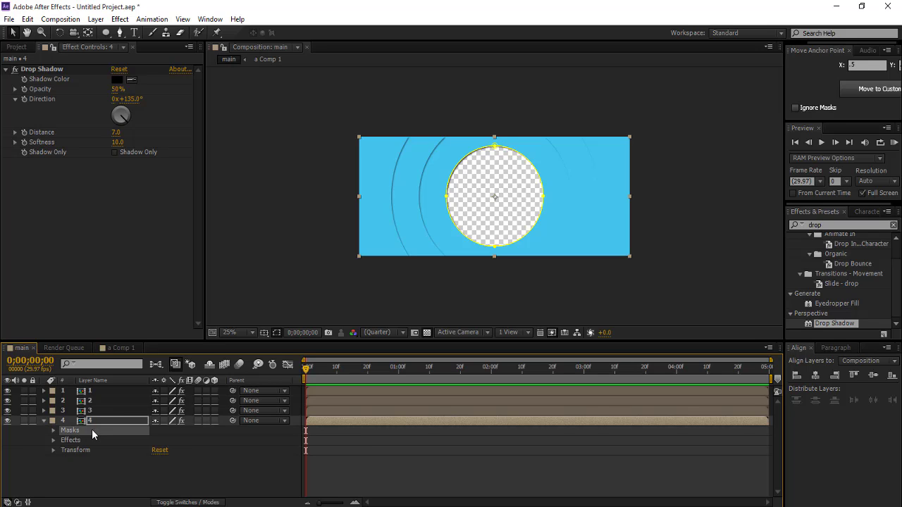
{"action": "key", "text": "Delete"}
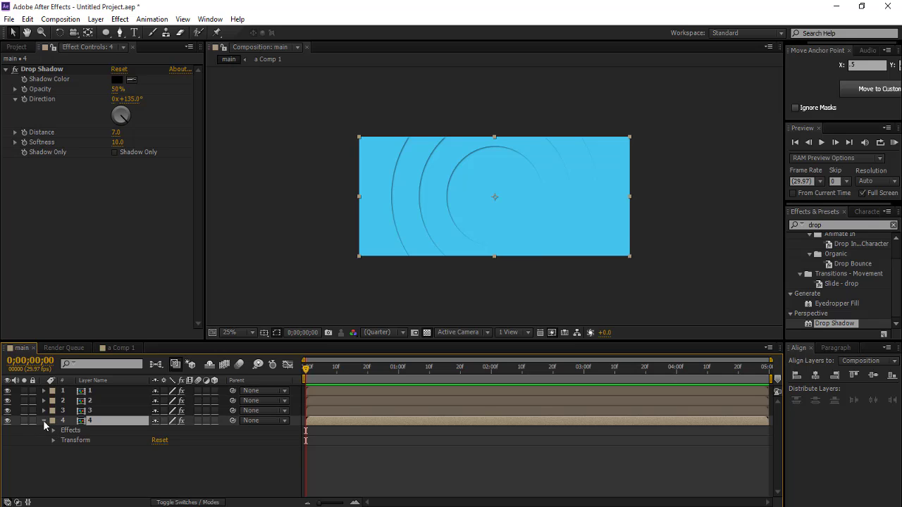
{"action": "left_click", "coordinate": [43, 421]}
{"action": "left_click", "coordinate": [96, 393]}
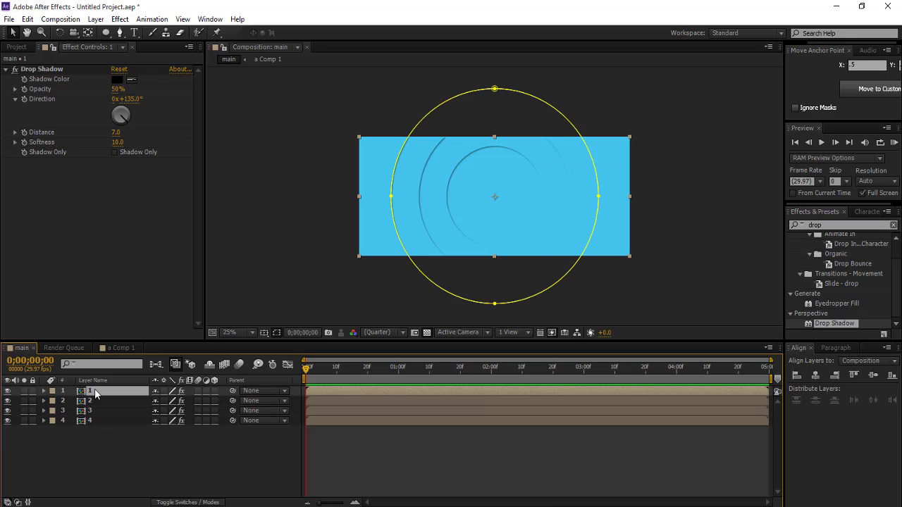
- Import pexels-photo-236171 and add it as the top layer in a Comp 1
{"action": "left_click", "coordinate": [117, 347]}
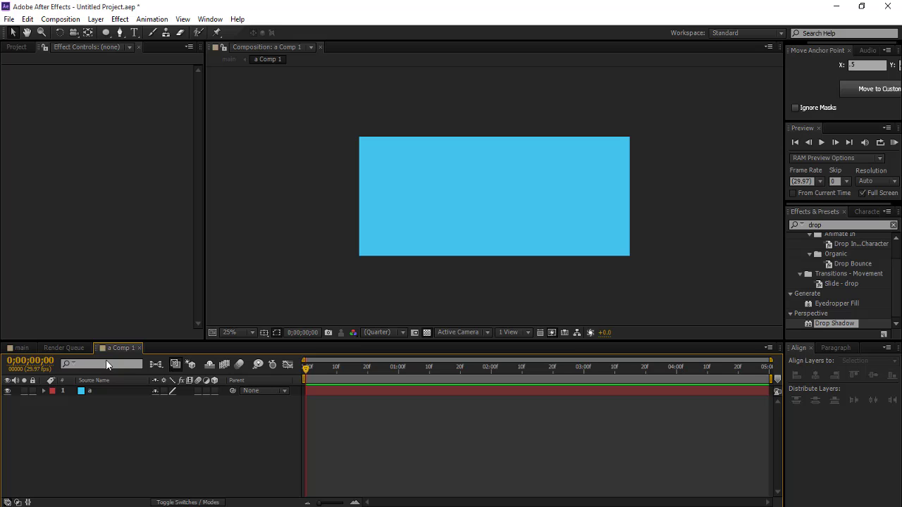
{"action": "left_click", "coordinate": [16, 47]}
{"action": "double_click", "coordinate": [81, 227]}
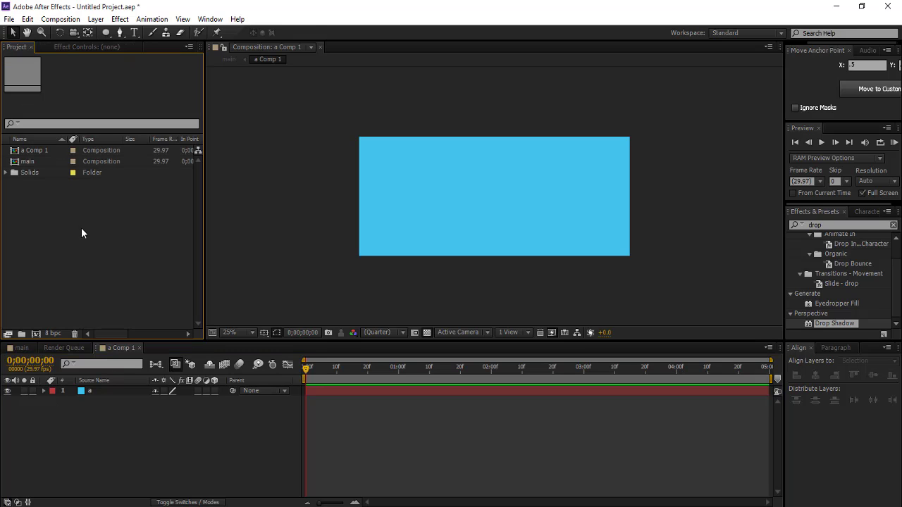
{"action": "left_click", "coordinate": [197, 189]}
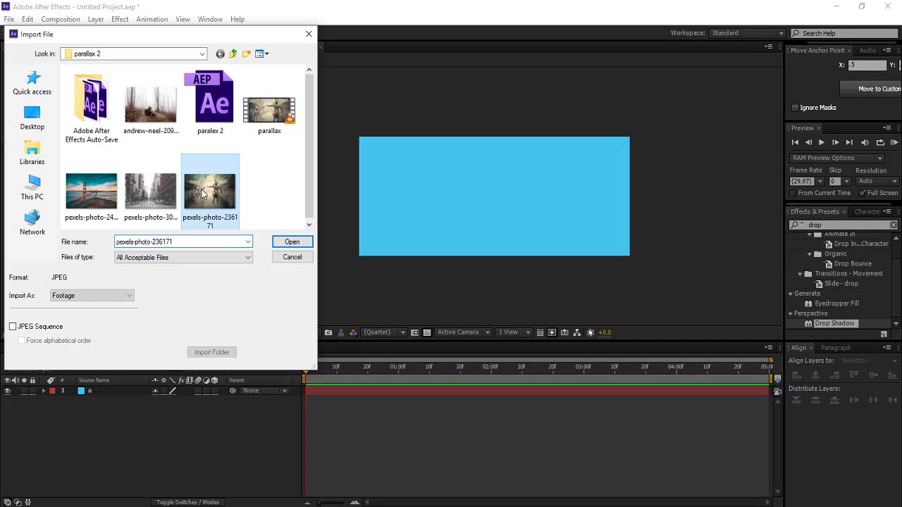
{"action": "left_click", "coordinate": [286, 242]}
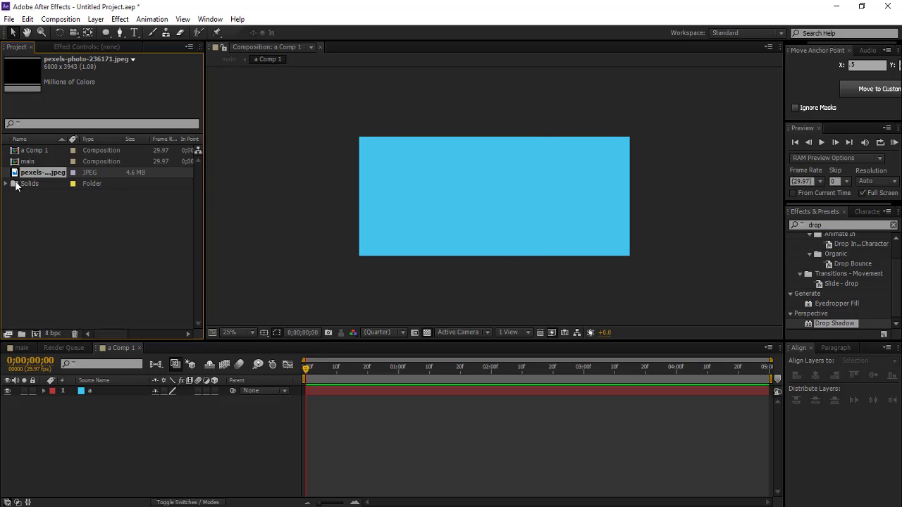
{"action": "left_click_drag", "start_coordinate": [35, 180], "coordinate": [90, 387]}
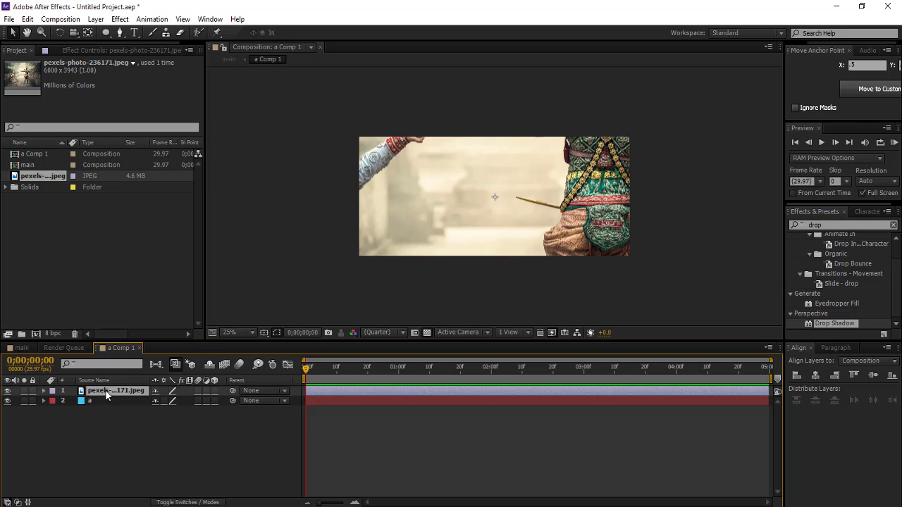
- Scale the photo layer to 32% so it fills the frame
{"action": "key", "text": "s"}
{"action": "left_click_drag", "start_coordinate": [181, 402], "coordinate": [149, 401]}
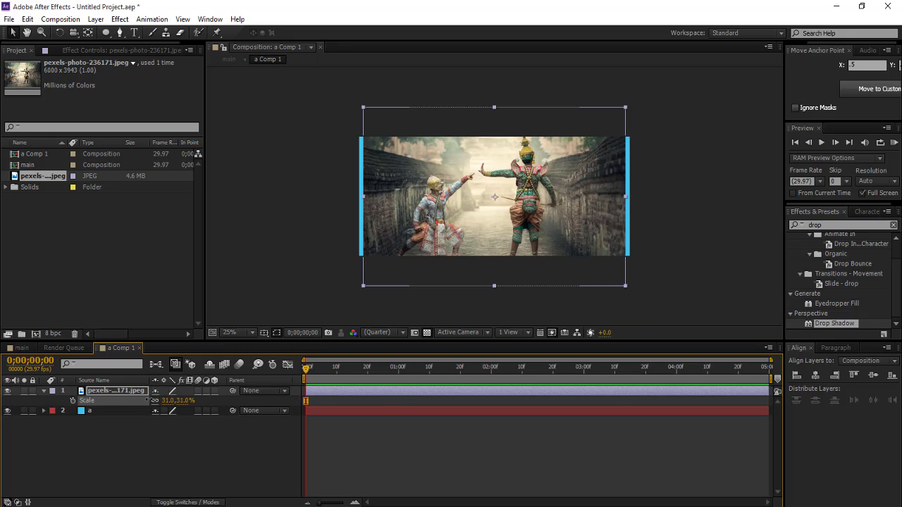
{"action": "left_click", "coordinate": [182, 400]}
{"action": "key", "text": "Up"}
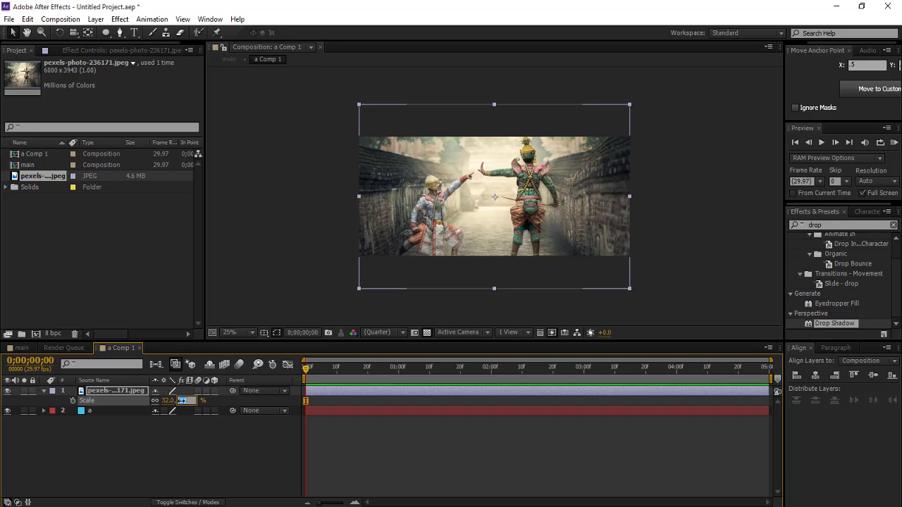
{"action": "left_click", "coordinate": [170, 450]}
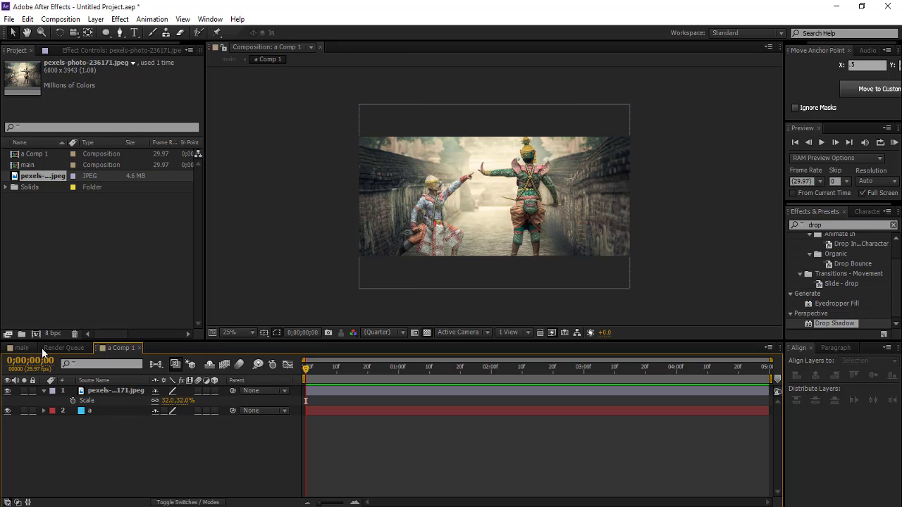
- Turn on the 3D Layer switch for all four layers in main
{"action": "left_click", "coordinate": [20, 348]}
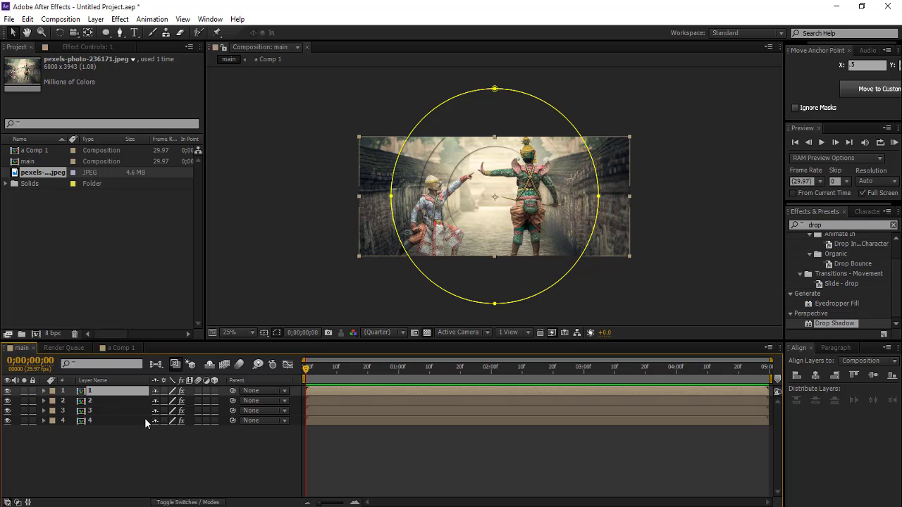
{"action": "left_click", "coordinate": [104, 401]}
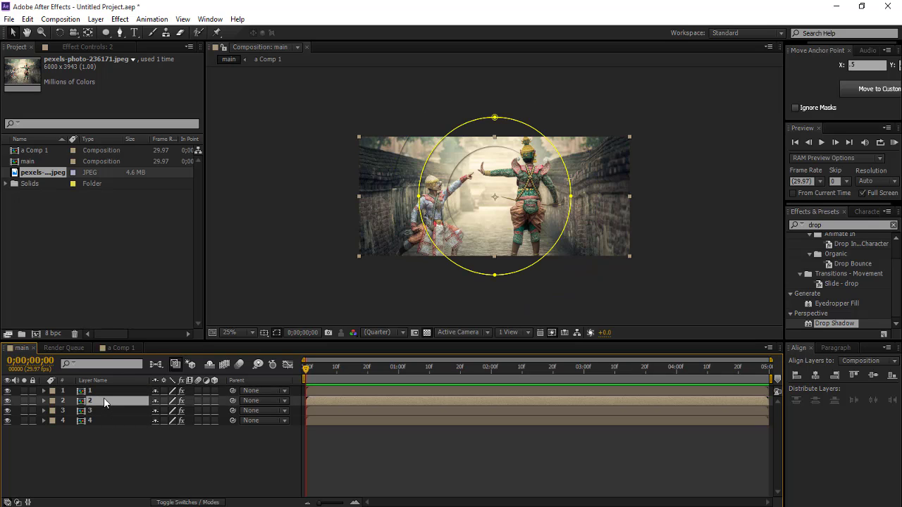
{"action": "left_click", "coordinate": [104, 392]}
{"action": "left_click_drag", "start_coordinate": [214, 390], "coordinate": [221, 429]}
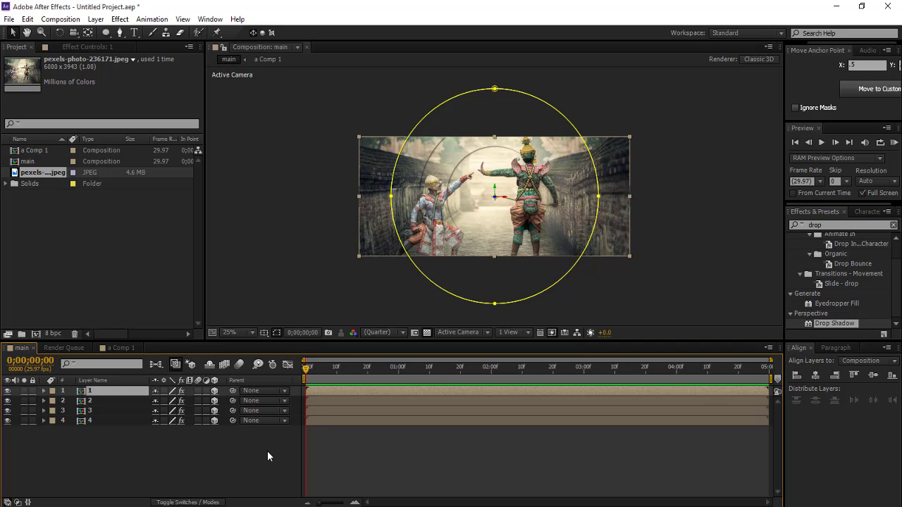
- In Top view, push layer 2 to Z position 124 and layer 3 to 256
{"action": "left_click", "coordinate": [456, 333]}
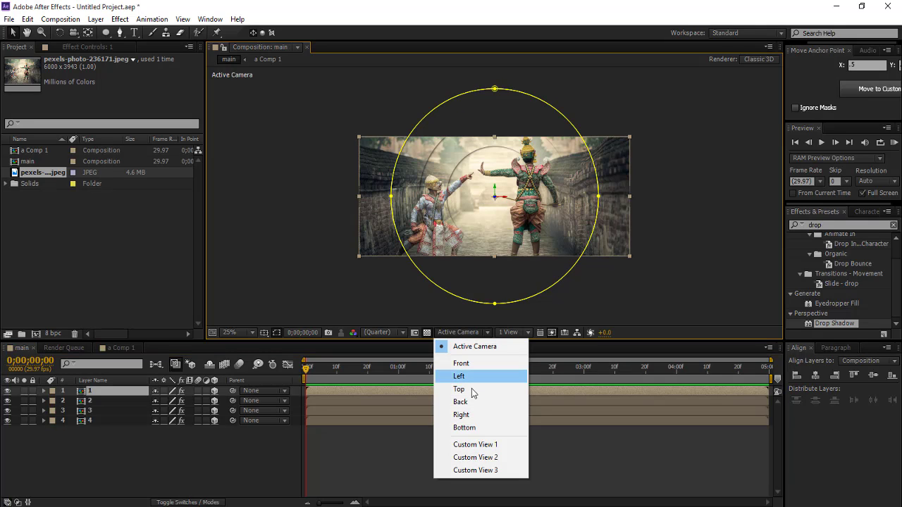
{"action": "left_click", "coordinate": [472, 393]}
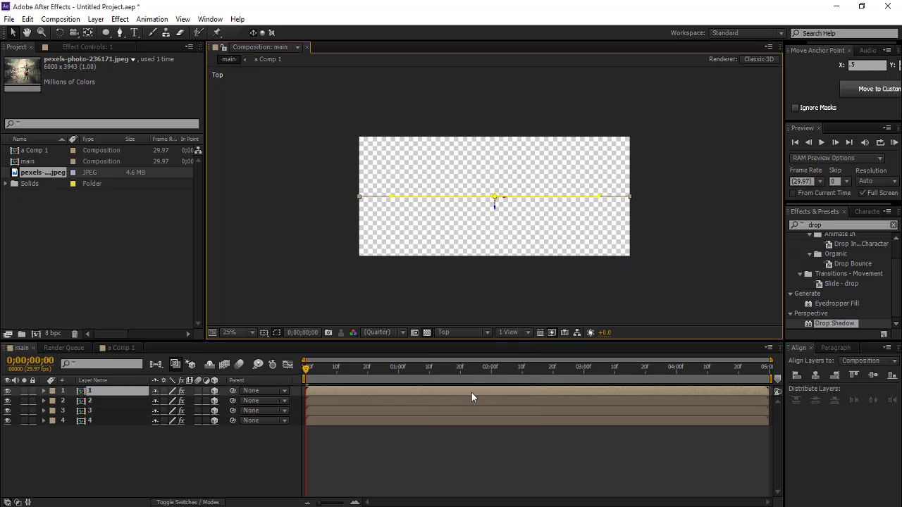
{"action": "left_click", "coordinate": [91, 401]}
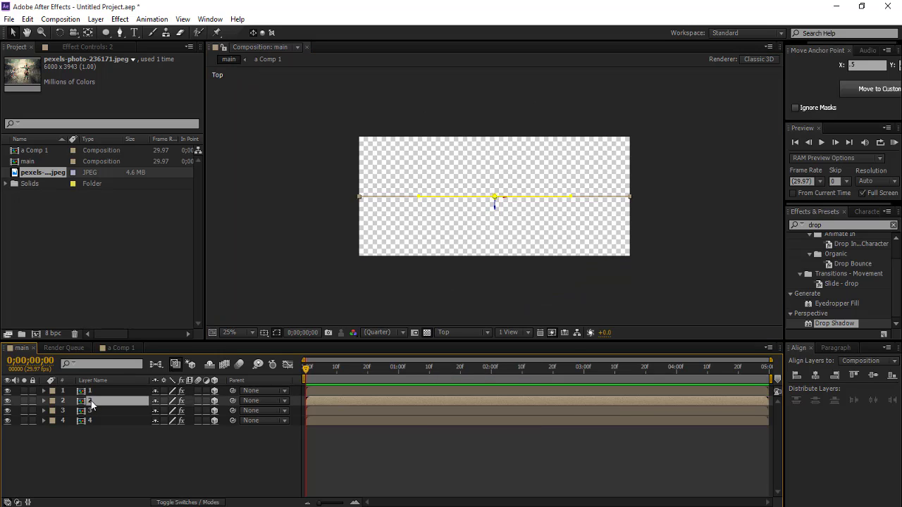
{"action": "key", "text": "p"}
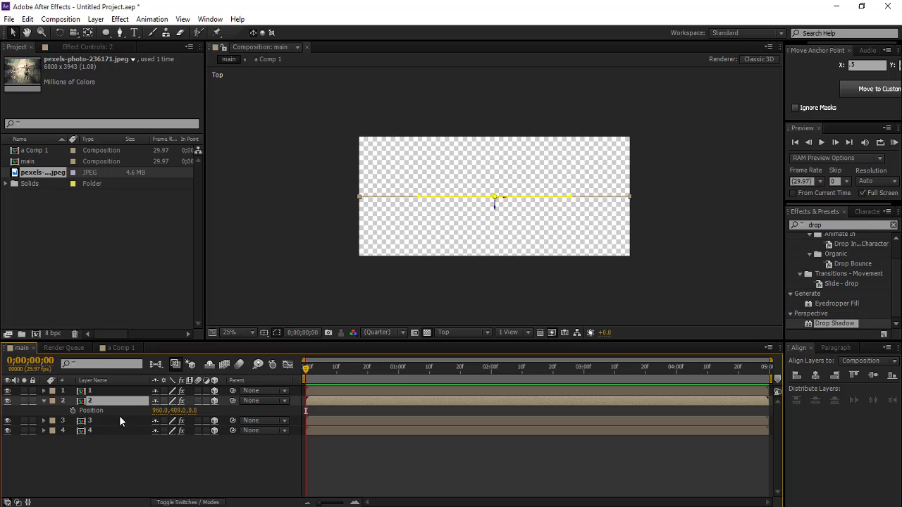
{"action": "left_click_drag", "start_coordinate": [195, 410], "coordinate": [283, 409]}
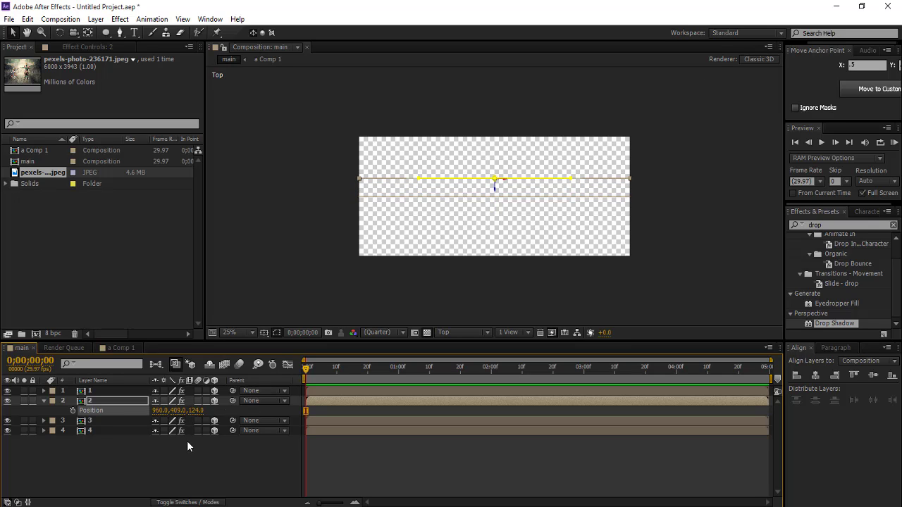
{"action": "left_click", "coordinate": [124, 421]}
{"action": "key", "text": "p"}
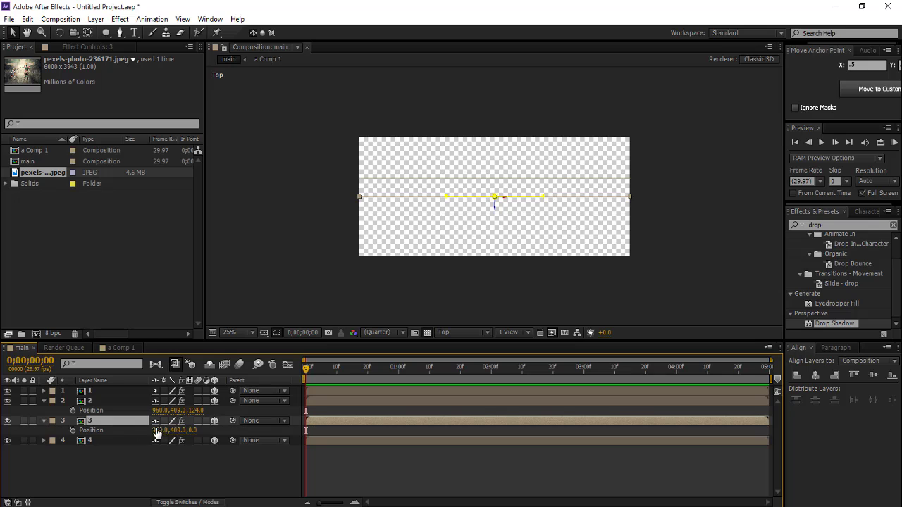
{"action": "left_click_drag", "start_coordinate": [202, 430], "coordinate": [326, 419]}
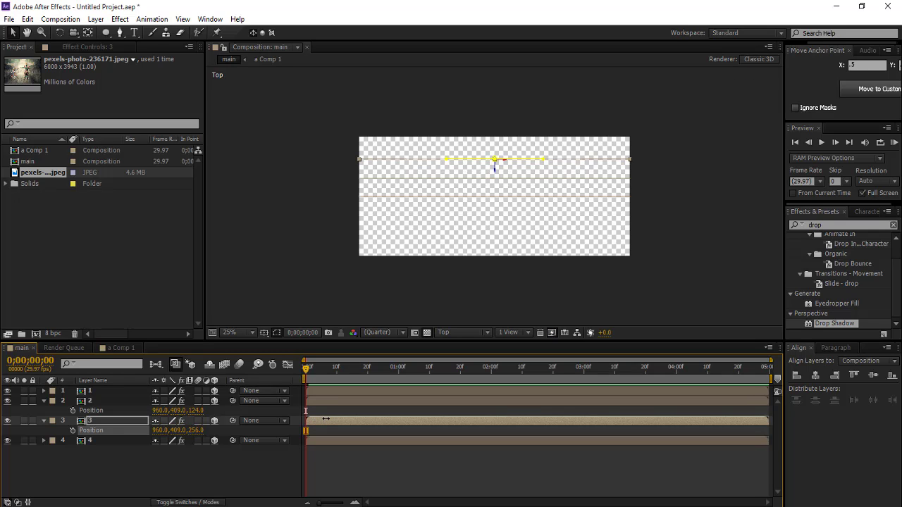
- Push layer 4 back to Z position 382 and collapse the layers' properties
{"action": "left_click", "coordinate": [111, 440]}
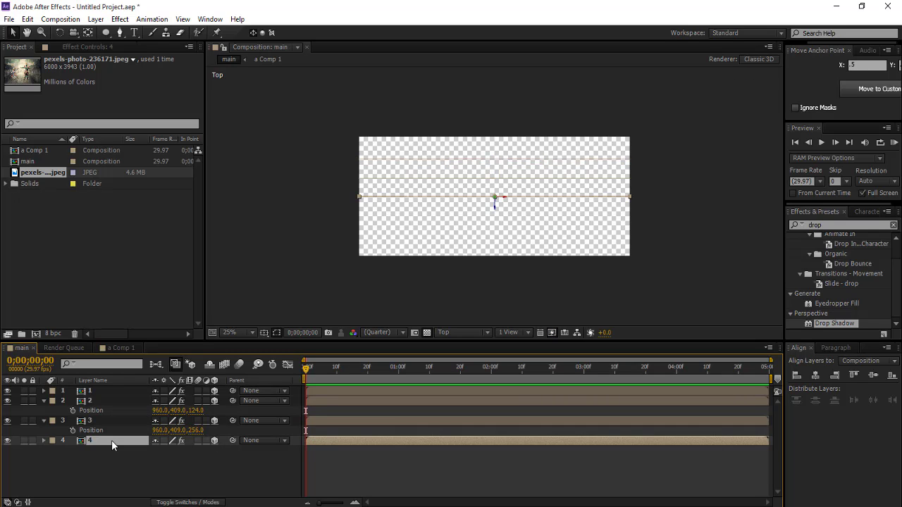
{"action": "key", "text": "p"}
{"action": "left_click_drag", "start_coordinate": [191, 454], "coordinate": [392, 436]}
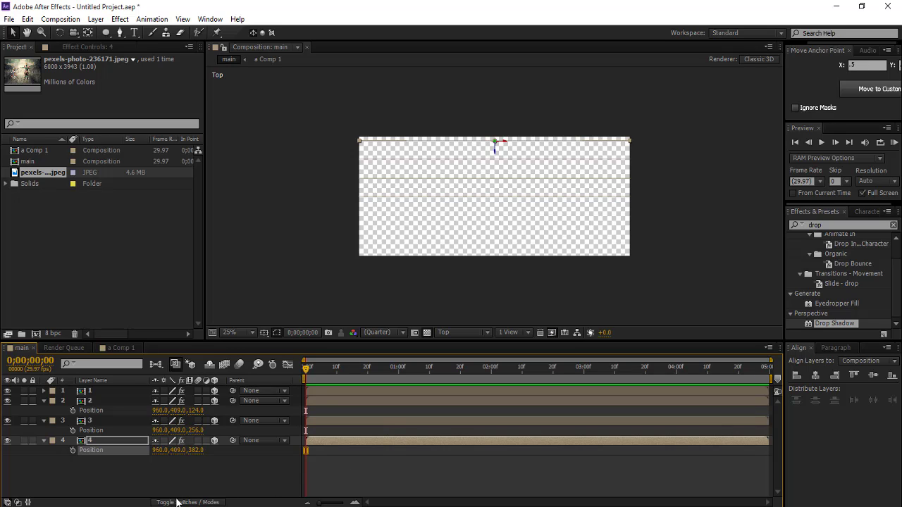
{"action": "left_click", "coordinate": [172, 474]}
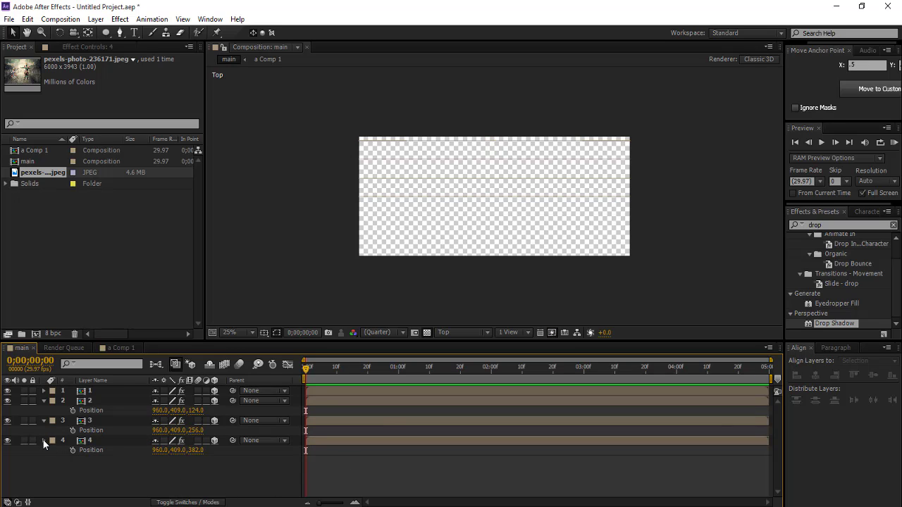
{"action": "left_click", "coordinate": [43, 439]}
{"action": "left_click", "coordinate": [44, 421]}
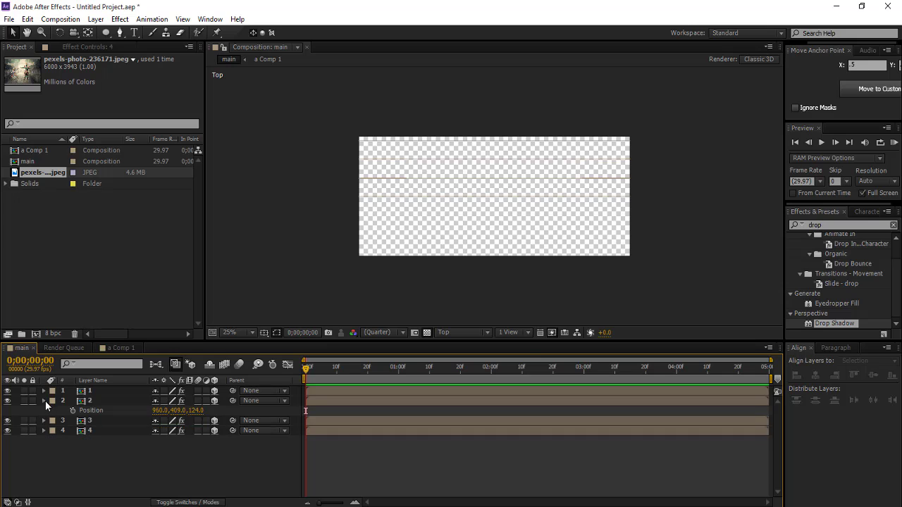
{"action": "left_click", "coordinate": [45, 400]}
{"action": "left_click", "coordinate": [458, 335]}
- Back in Active Camera view, set layer 2's scale to 104%
{"action": "left_click", "coordinate": [474, 347]}
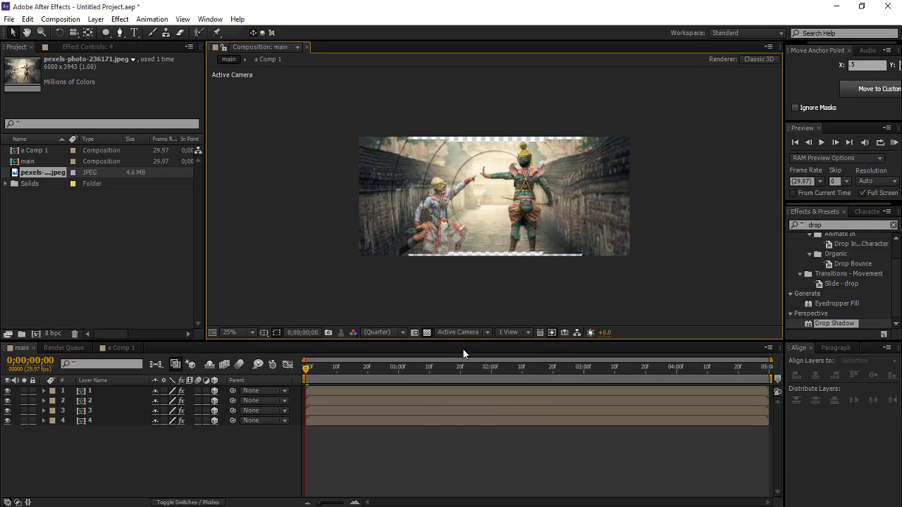
{"action": "left_click", "coordinate": [97, 398]}
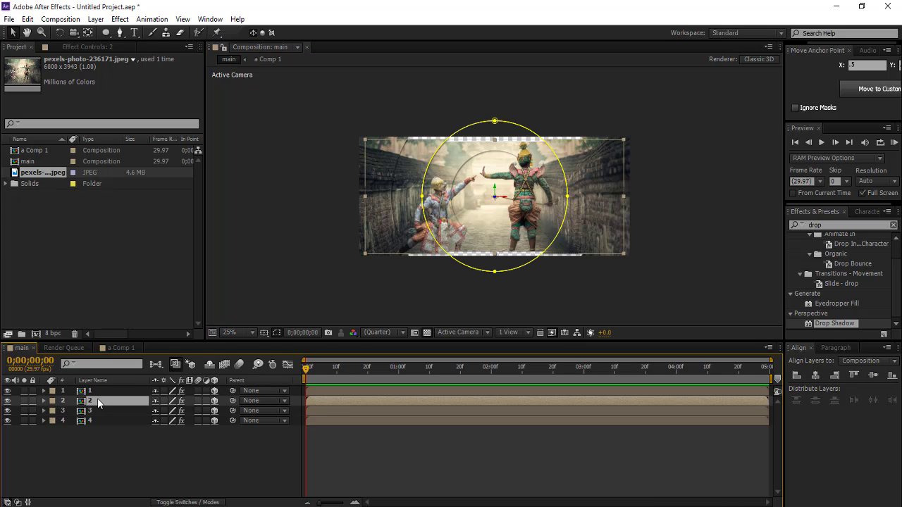
{"action": "key", "text": "s"}
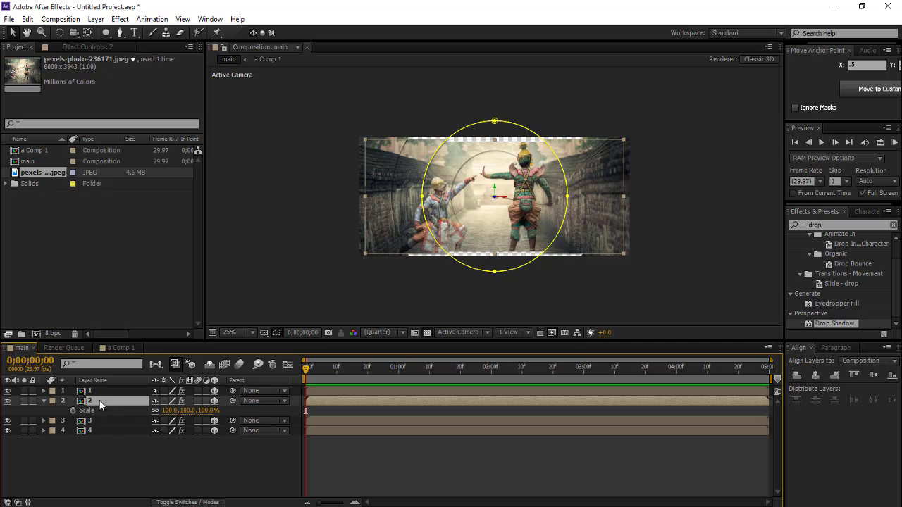
{"action": "left_click", "coordinate": [203, 411]}
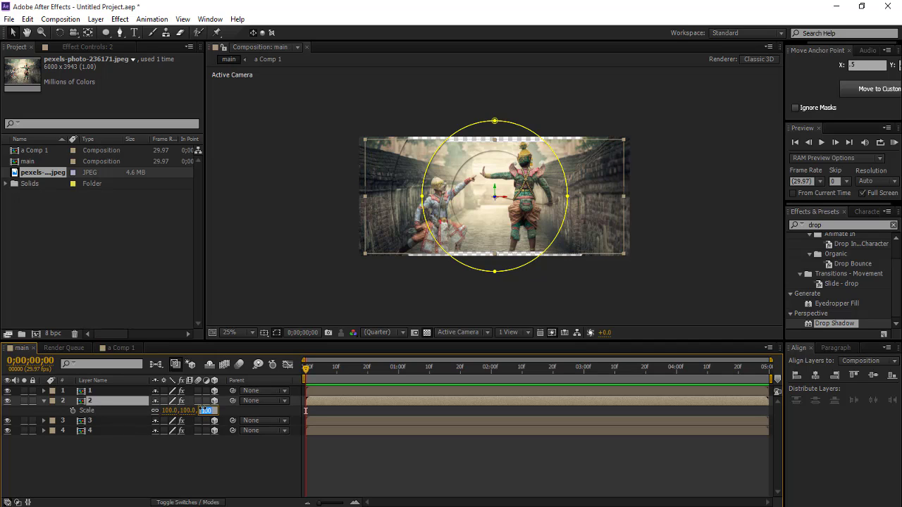
{"action": "type", "text": "102"}
{"action": "key", "text": "Return"}
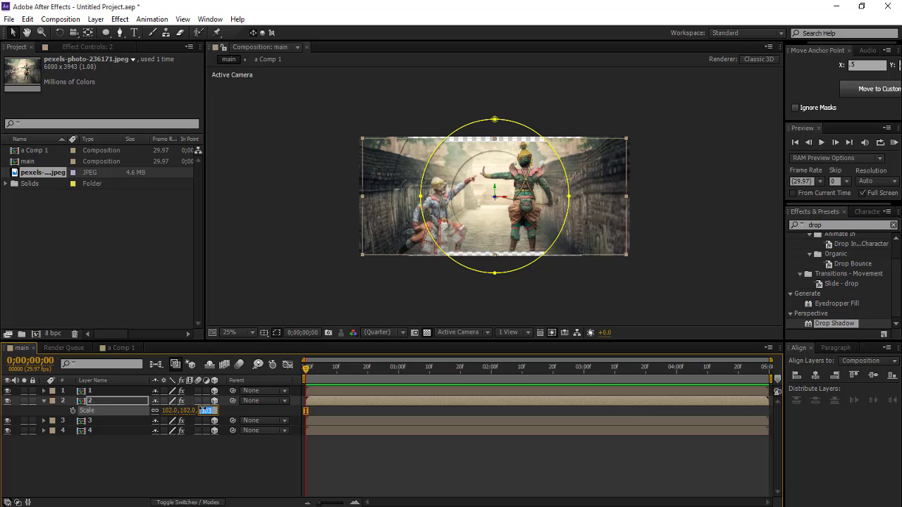
{"action": "key", "text": "Up"}
{"action": "key", "text": "Up"}
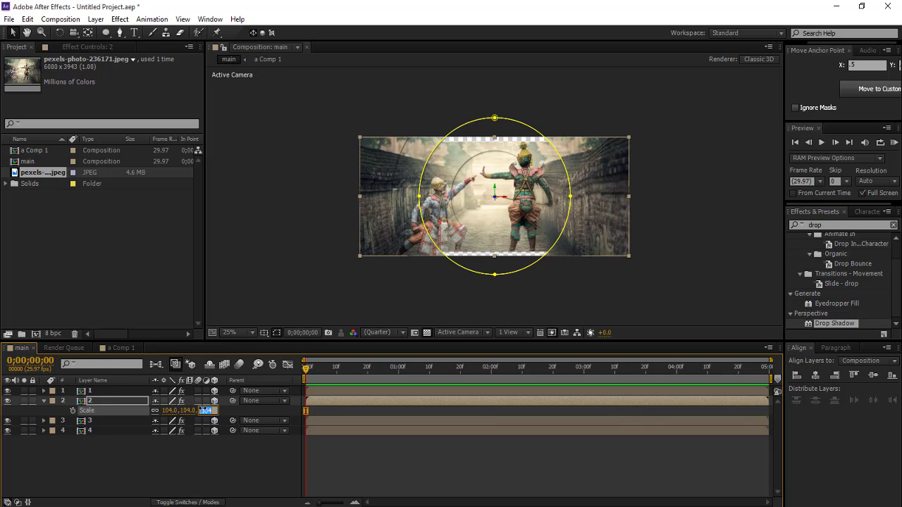
- Set layer 3's scale to 109% and layer 4's to 115%
{"action": "left_click", "coordinate": [109, 420]}
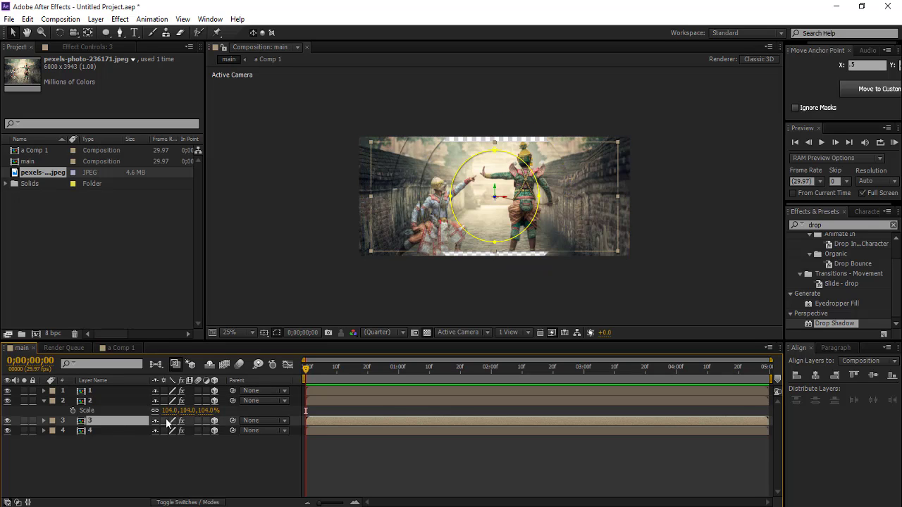
{"action": "key", "text": "s"}
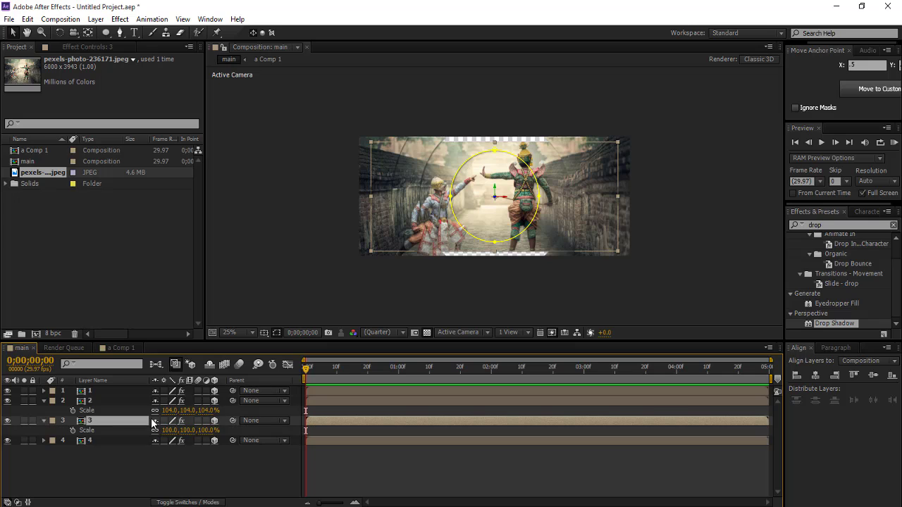
{"action": "left_click", "coordinate": [206, 430]}
{"action": "key", "text": "Up"}
{"action": "key", "text": "Up"}
{"action": "key", "text": "Up"}
{"action": "key", "text": "Up"}
{"action": "key", "text": "Up"}
{"action": "key", "text": "Up"}
{"action": "key", "text": "Up"}
{"action": "key", "text": "Up"}
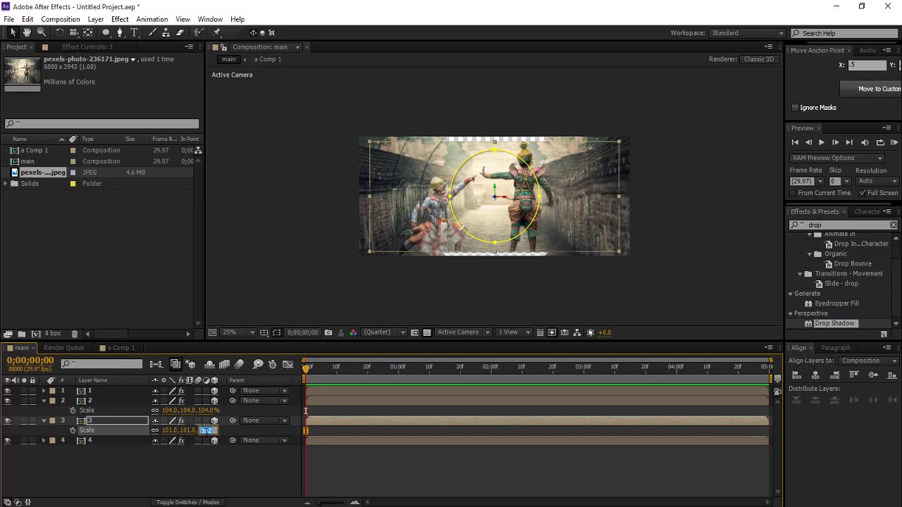
{"action": "key", "text": "Up"}
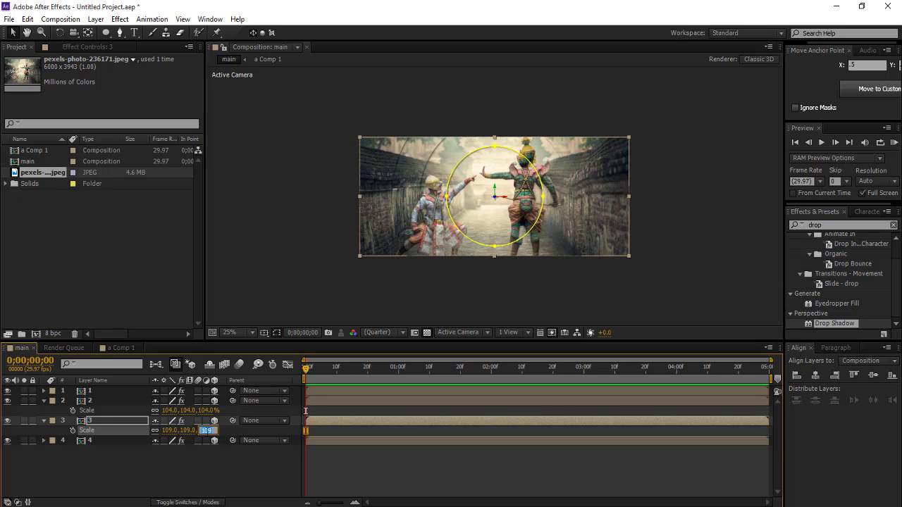
{"action": "left_click", "coordinate": [124, 439]}
{"action": "key", "text": "s"}
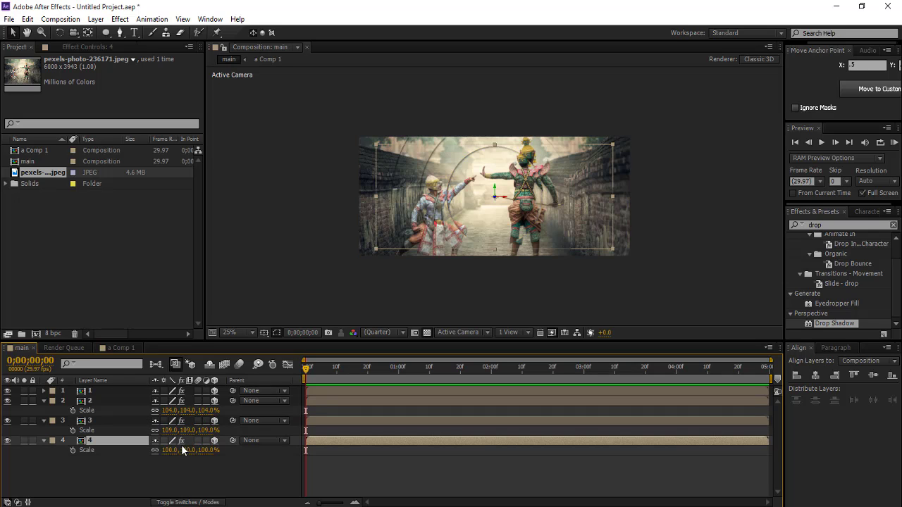
{"action": "left_click", "coordinate": [206, 450]}
{"action": "key", "text": "Up"}
{"action": "key", "text": "Up"}
{"action": "key", "text": "Up"}
{"action": "key", "text": "Up"}
{"action": "key", "text": "Up"}
{"action": "key", "text": "Up"}
{"action": "key", "text": "Up"}
{"action": "key", "text": "Up"}
{"action": "key", "text": "Up"}
{"action": "key", "text": "Up"}
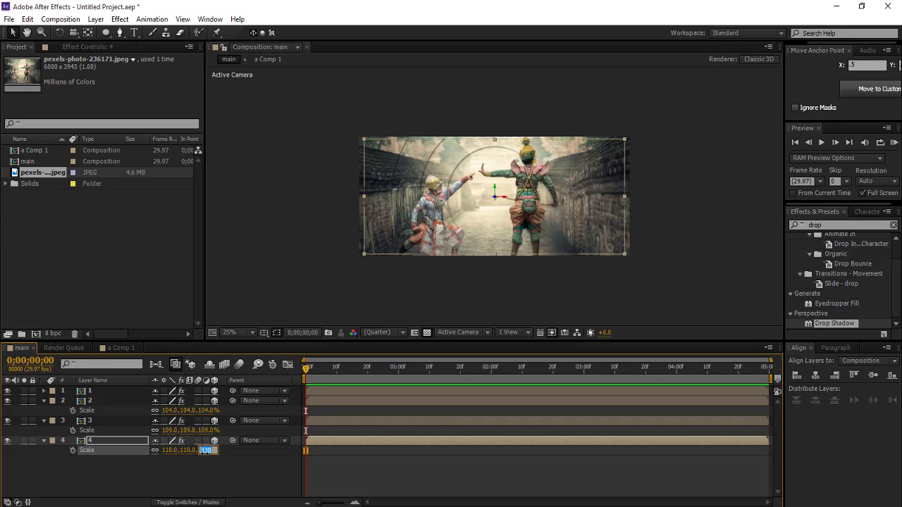
{"action": "key", "text": "Up"}
{"action": "key", "text": "Up"}
{"action": "key", "text": "Up"}
{"action": "key", "text": "Up"}
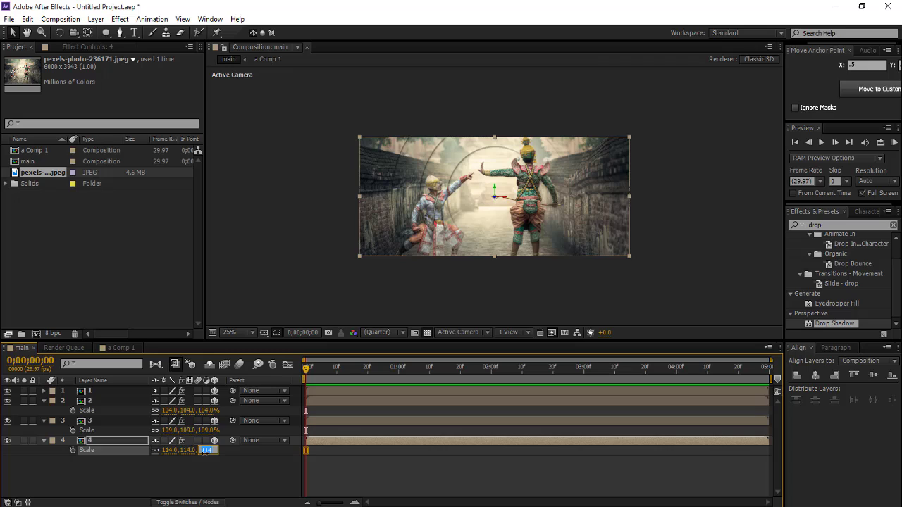
{"action": "key", "text": "Up"}
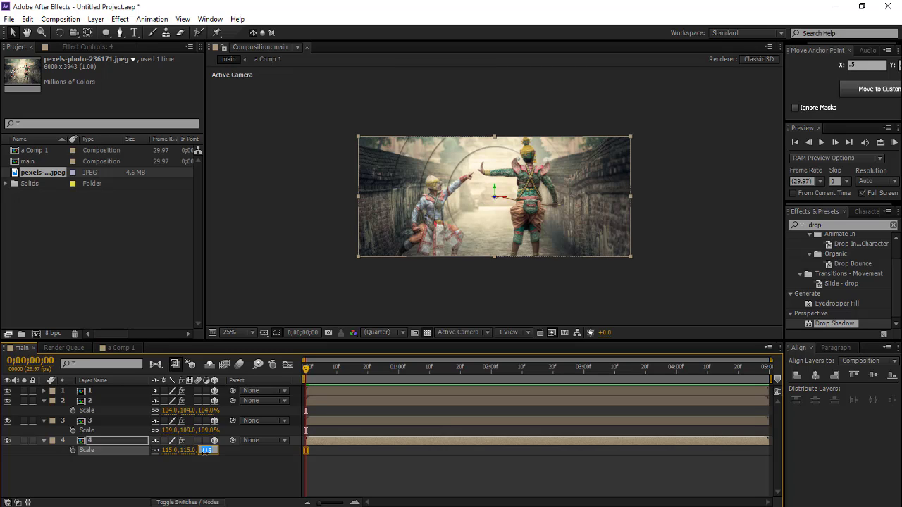
{"action": "left_click", "coordinate": [195, 492]}
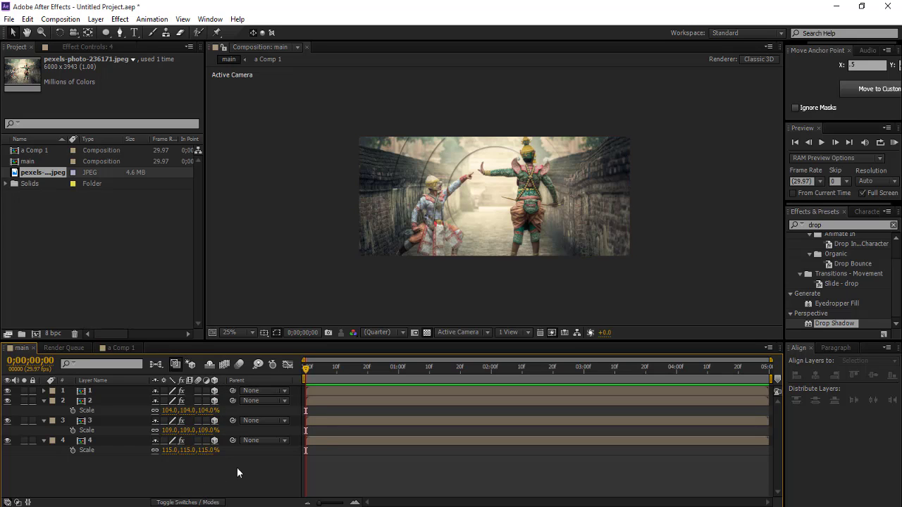
- Collapse the Scale rows of layers 2, 3 and 4, then select layer 1
{"action": "scroll", "coordinate": [456, 182], "scroll_direction": "up", "scroll_amount": 2}
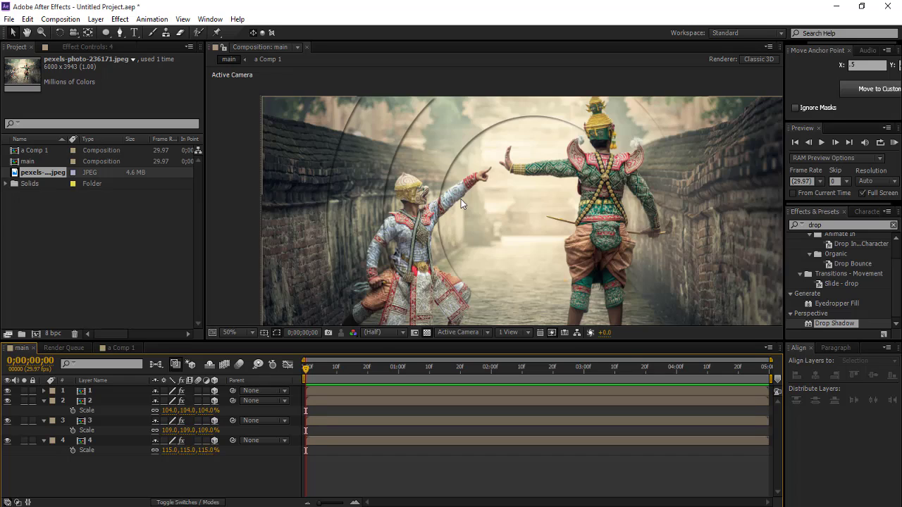
{"action": "scroll", "coordinate": [435, 229], "scroll_direction": "up", "scroll_amount": 2}
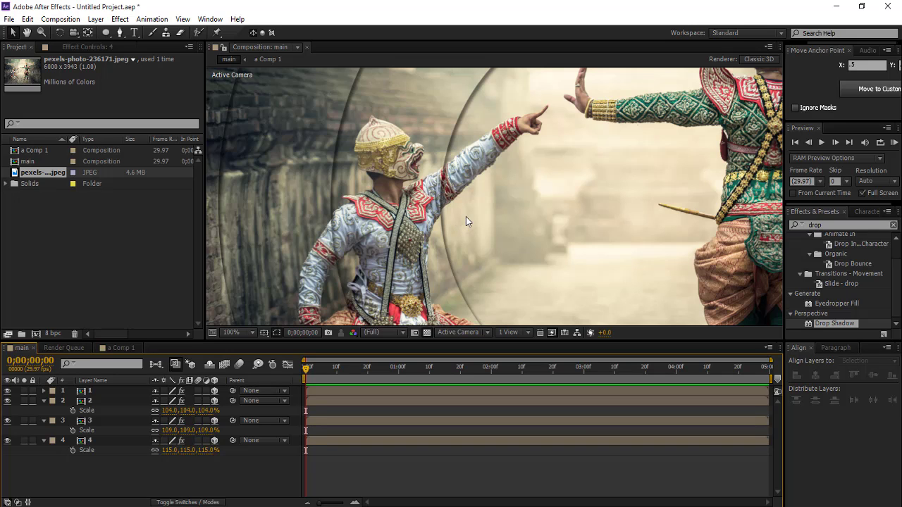
{"action": "scroll", "coordinate": [471, 215], "scroll_direction": "down", "scroll_amount": 3}
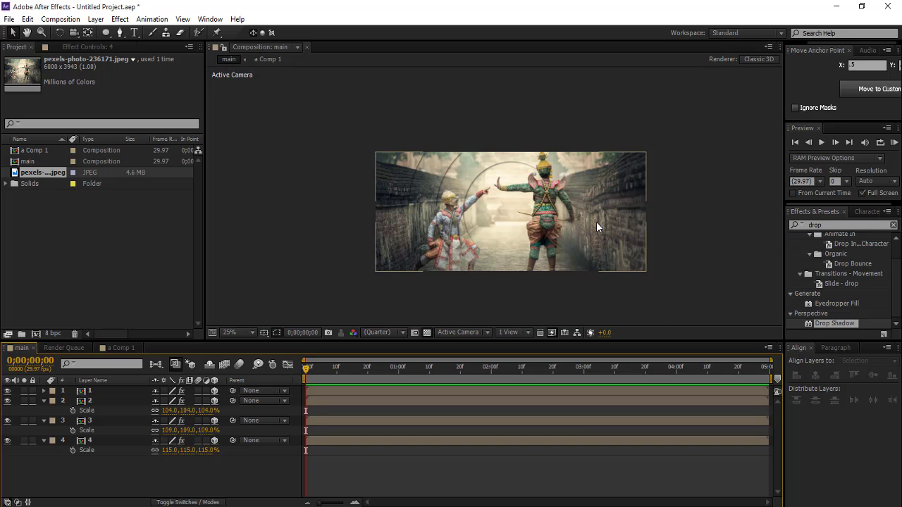
{"action": "scroll", "coordinate": [599, 222], "scroll_direction": "up", "scroll_amount": 1}
{"action": "scroll", "coordinate": [606, 222], "scroll_direction": "down", "scroll_amount": 2}
{"action": "left_click", "coordinate": [43, 401]}
{"action": "left_click", "coordinate": [43, 410]}
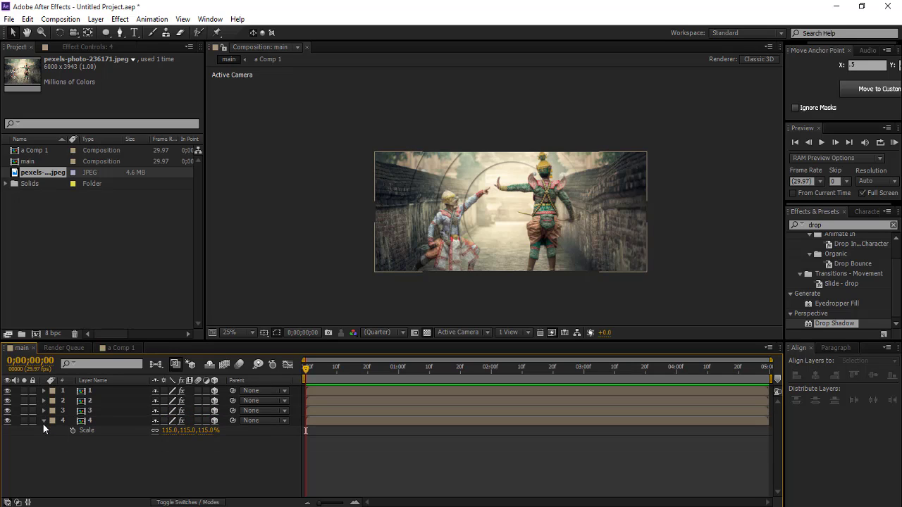
{"action": "left_click", "coordinate": [43, 421]}
{"action": "right_click", "coordinate": [104, 451]}
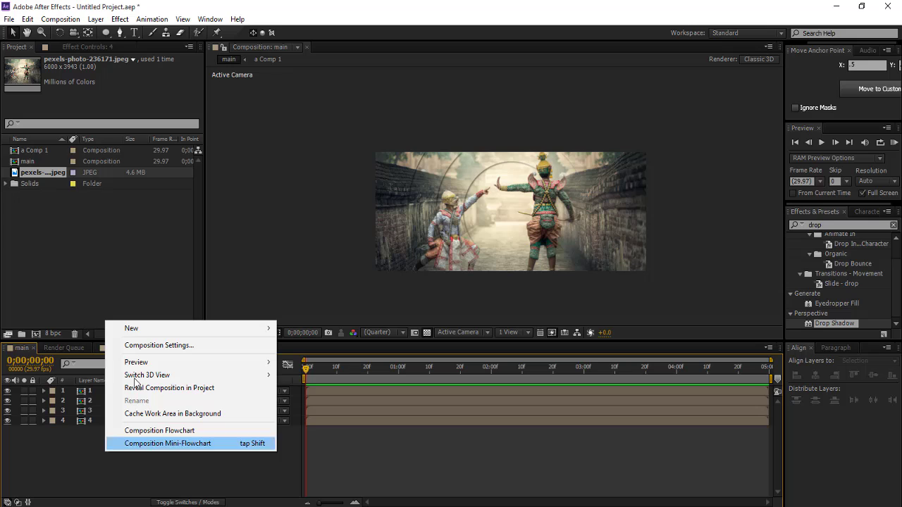
{"action": "left_click", "coordinate": [52, 447]}
{"action": "left_click", "coordinate": [100, 391]}
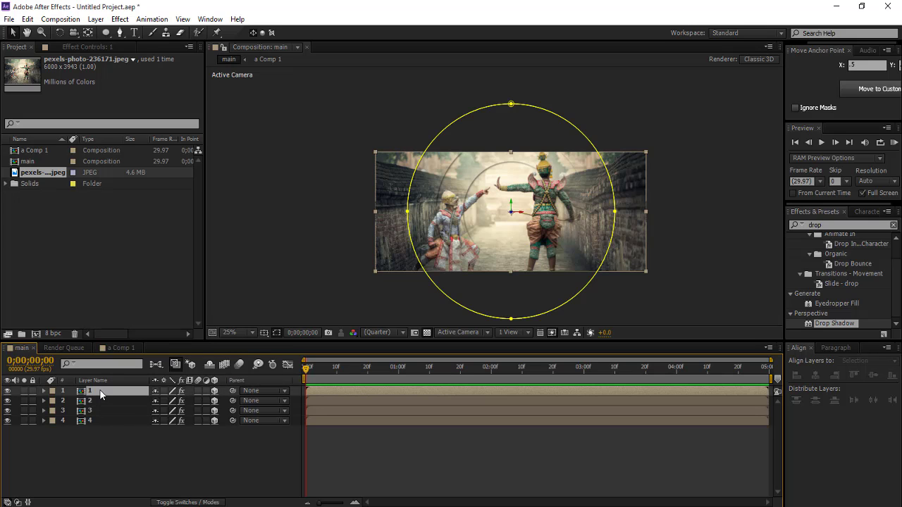
- Add a new camera layer named 'zoom' through Layer > New > Camera
{"action": "left_click", "coordinate": [104, 21]}
{"action": "mouse_move", "coordinate": [236, 34]}
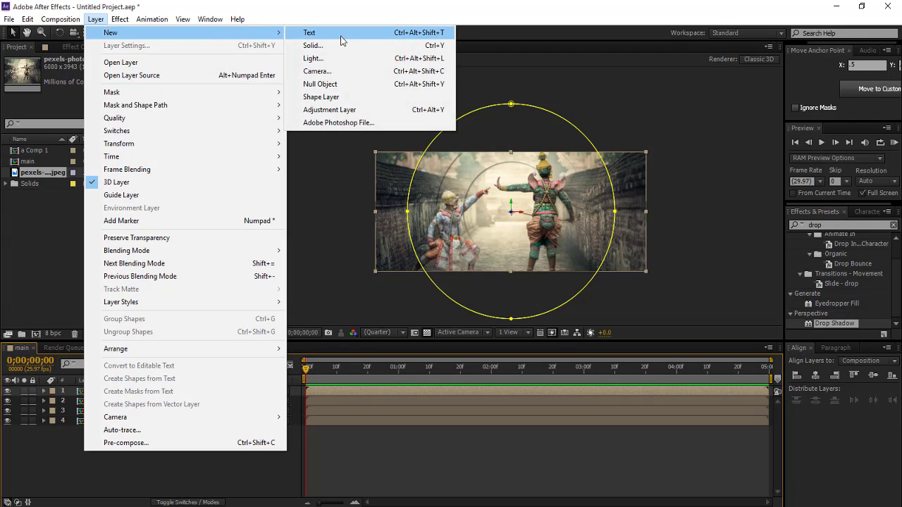
{"action": "left_click", "coordinate": [323, 75]}
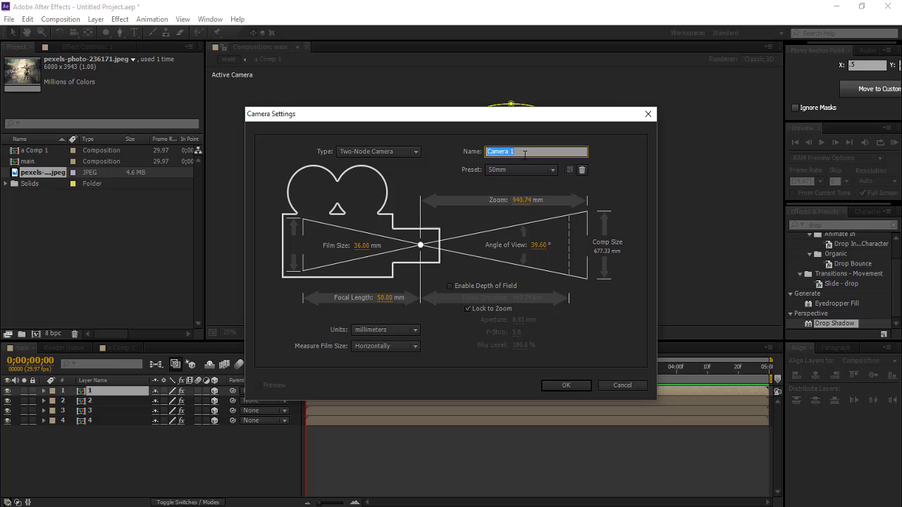
{"action": "type", "text": "zoom"}
{"action": "left_click", "coordinate": [551, 387]}
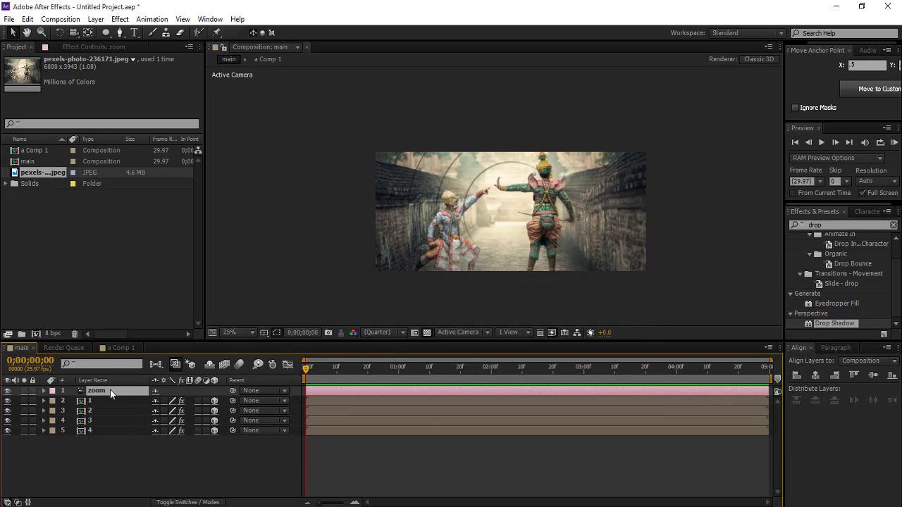
- Keyframe the zoom camera's Zoom from 2666.7 at frame 0 to about 3246.7 at 4;29
{"action": "left_click", "coordinate": [44, 391]}
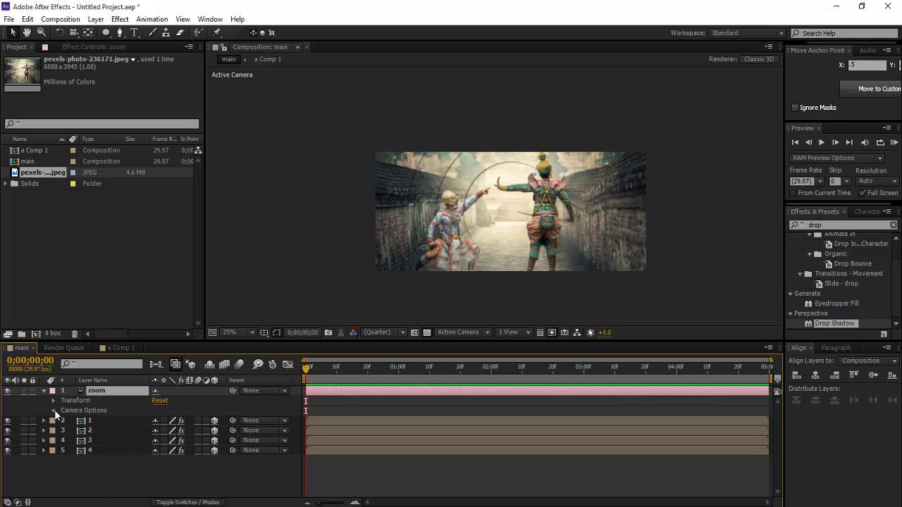
{"action": "left_click", "coordinate": [53, 410]}
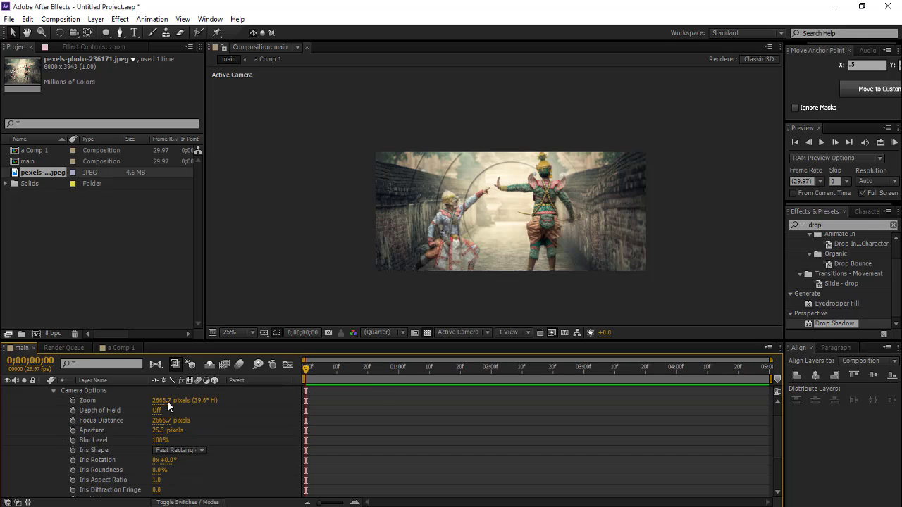
{"action": "left_click", "coordinate": [73, 401]}
{"action": "left_click_drag", "start_coordinate": [305, 367], "coordinate": [813, 369]}
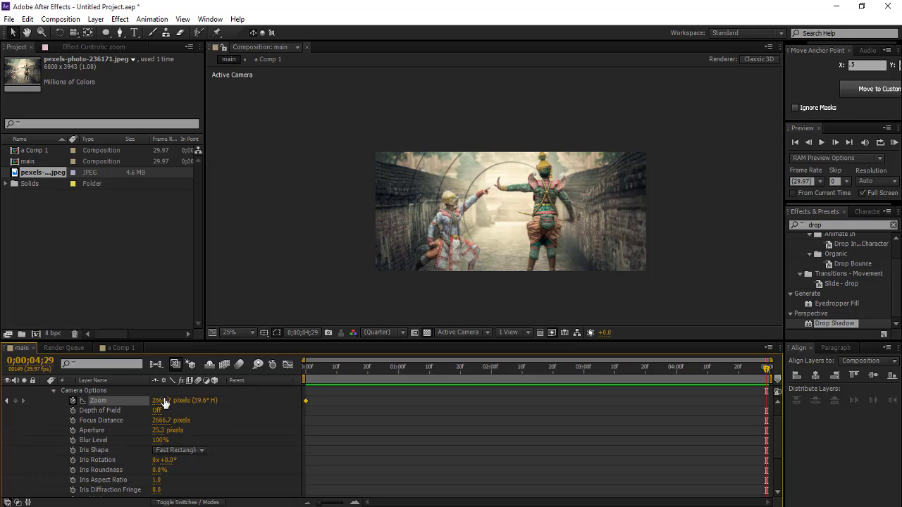
{"action": "left_click_drag", "start_coordinate": [163, 402], "coordinate": [335, 401]}
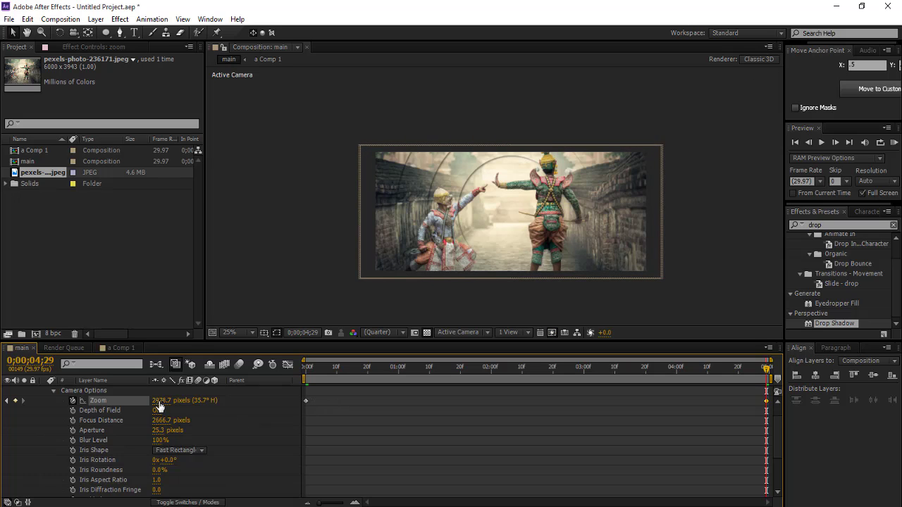
{"action": "left_click_drag", "start_coordinate": [159, 403], "coordinate": [273, 411]}
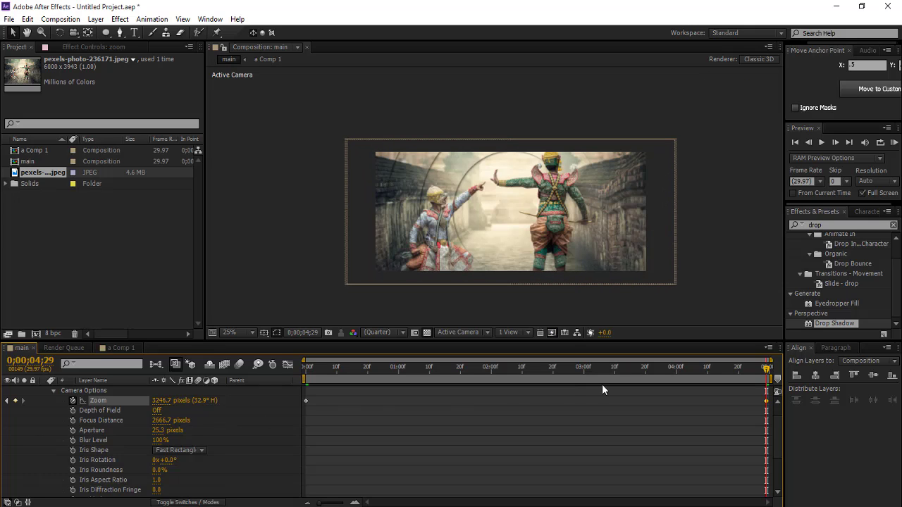
{"action": "left_click_drag", "start_coordinate": [766, 369], "coordinate": [276, 380]}
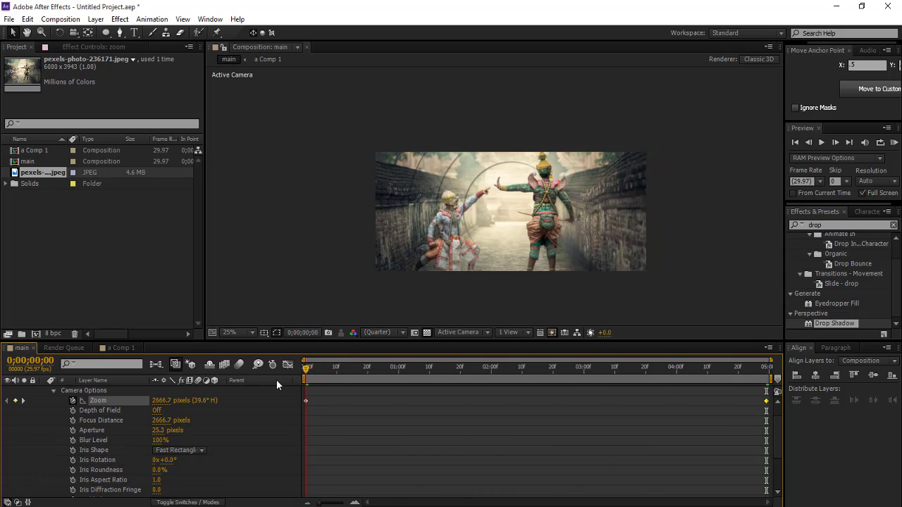
{"action": "left_click", "coordinate": [53, 390]}
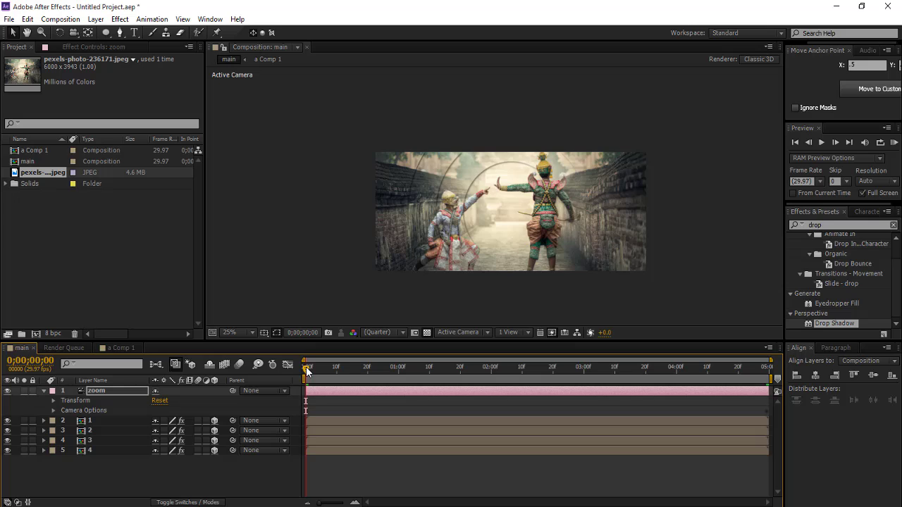
- Turn off Full Screen preview and set the viewer magnification to Fit
{"action": "key", "text": "KP_0"}
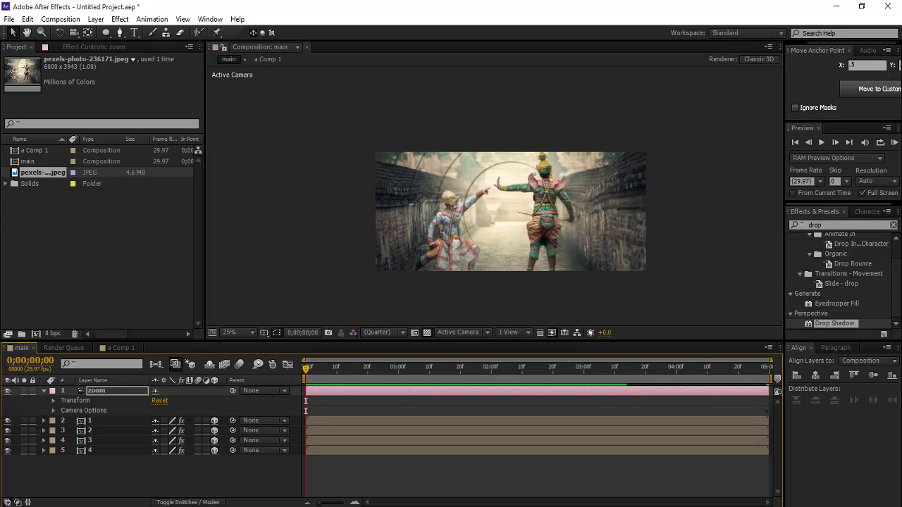
{"action": "left_click", "coordinate": [859, 191]}
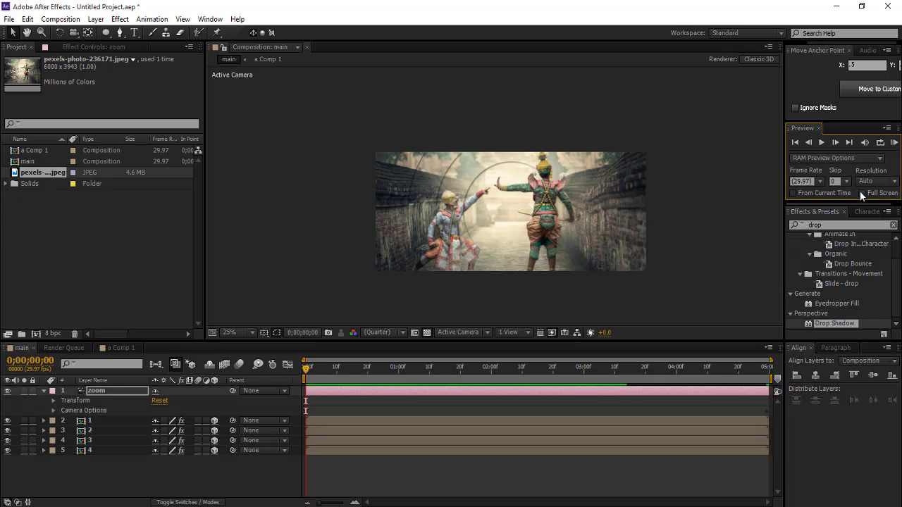
{"action": "left_click", "coordinate": [246, 332]}
{"action": "left_click", "coordinate": [245, 121]}
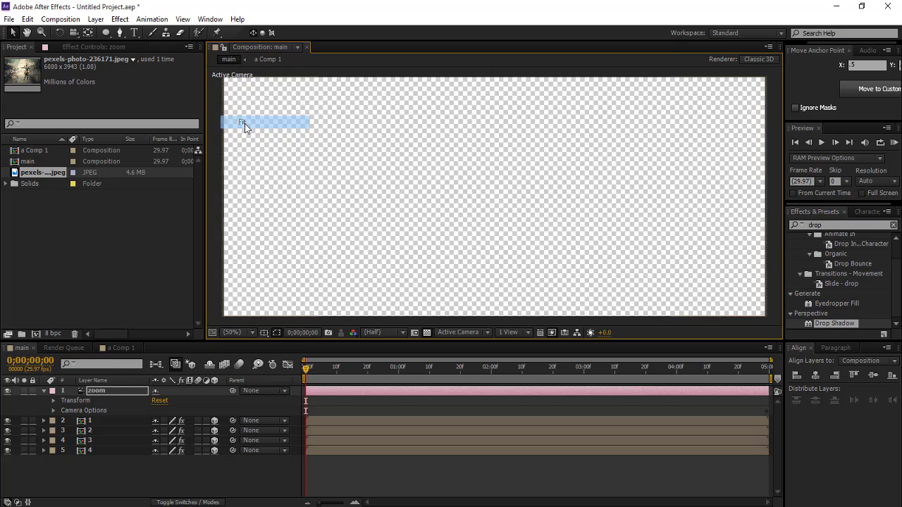
- Play the RAM preview of the camera zoom, then stop it
{"action": "key", "text": "KP_0"}
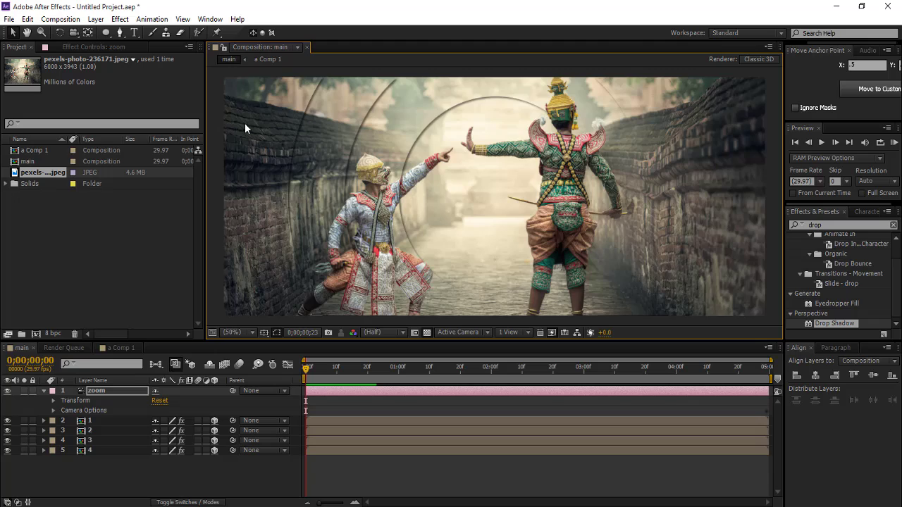
{"action": "key", "text": "space"}
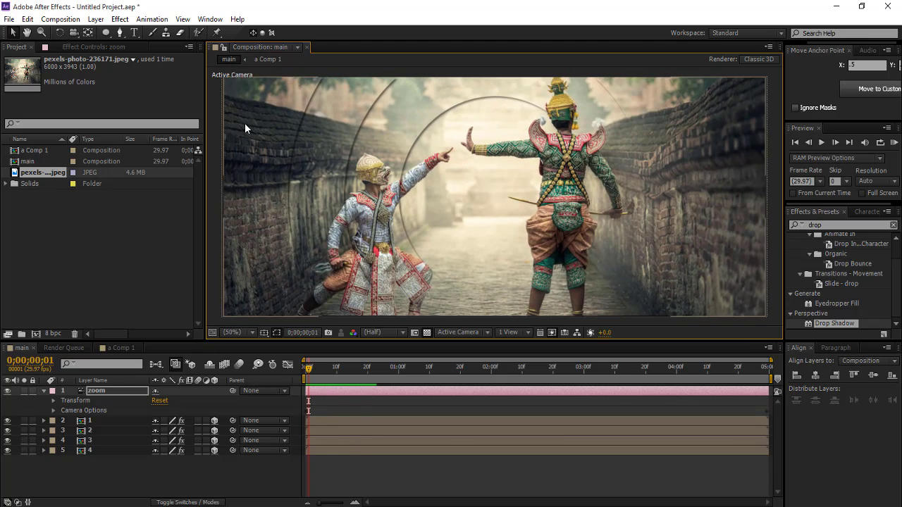
{"action": "key", "text": "space"}
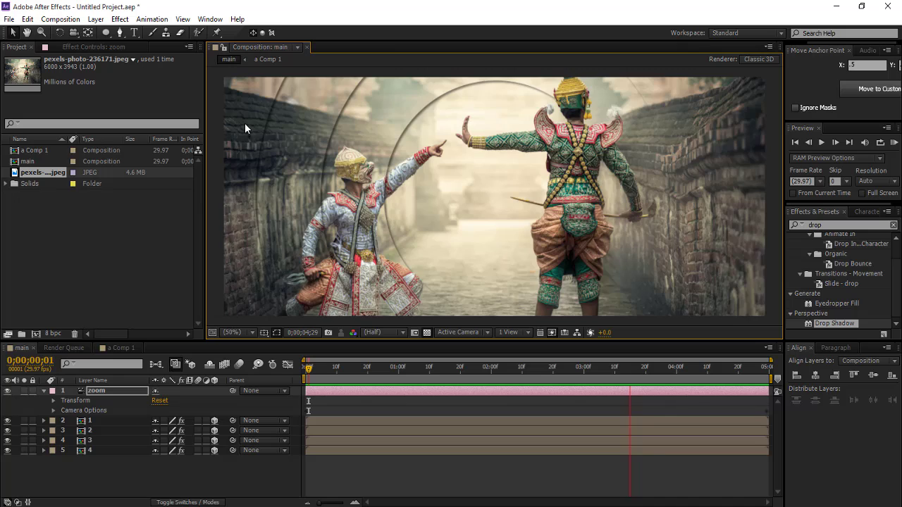
{"action": "key", "text": "space"}
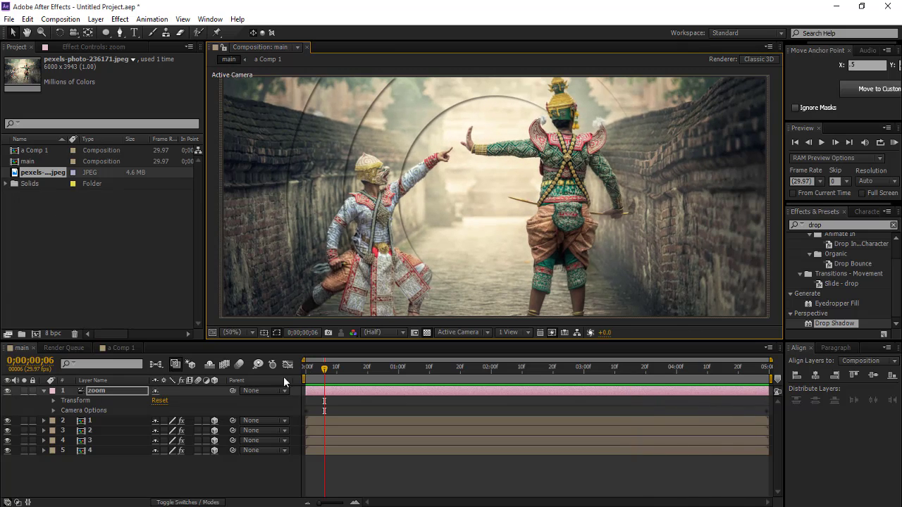
- Keyframe the zoom camera's Position X from 960 at frame 0 to 1534 at the last frame
{"action": "left_click_drag", "start_coordinate": [323, 373], "coordinate": [306, 369]}
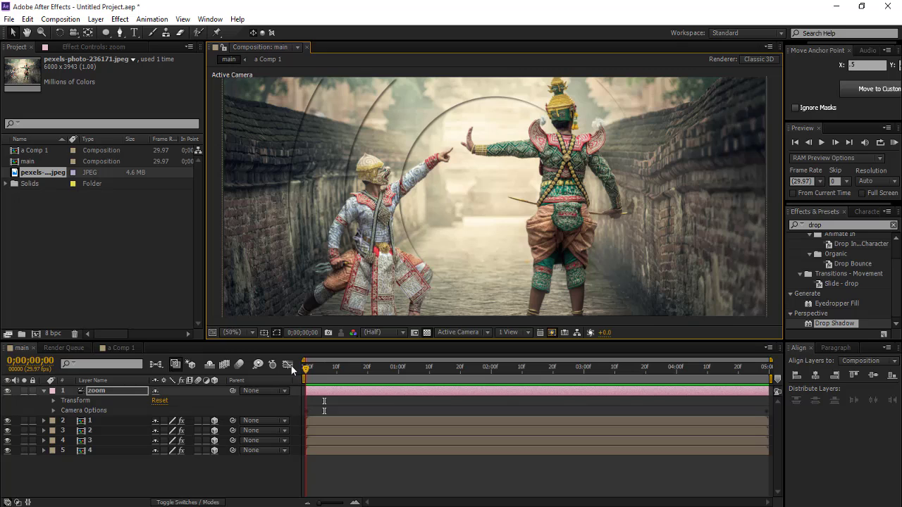
{"action": "left_click", "coordinate": [54, 400]}
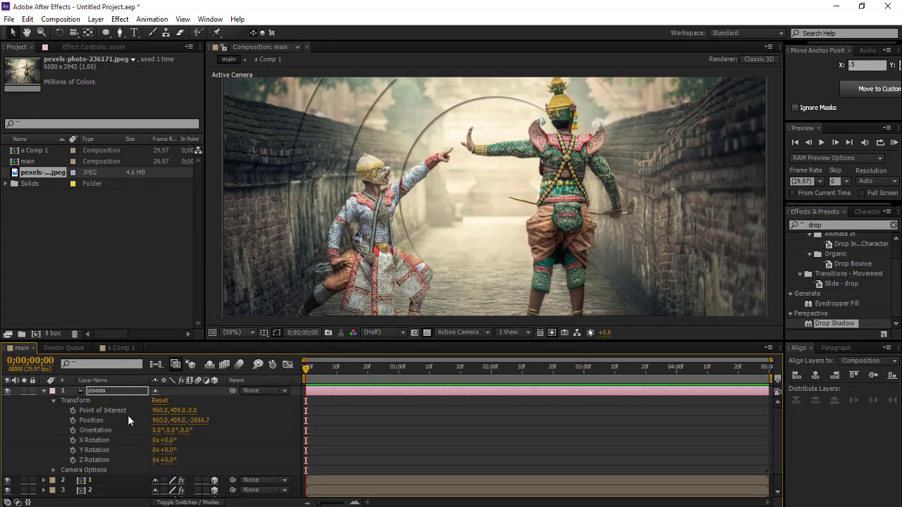
{"action": "left_click", "coordinate": [72, 420]}
{"action": "left_click_drag", "start_coordinate": [305, 375], "coordinate": [782, 381]}
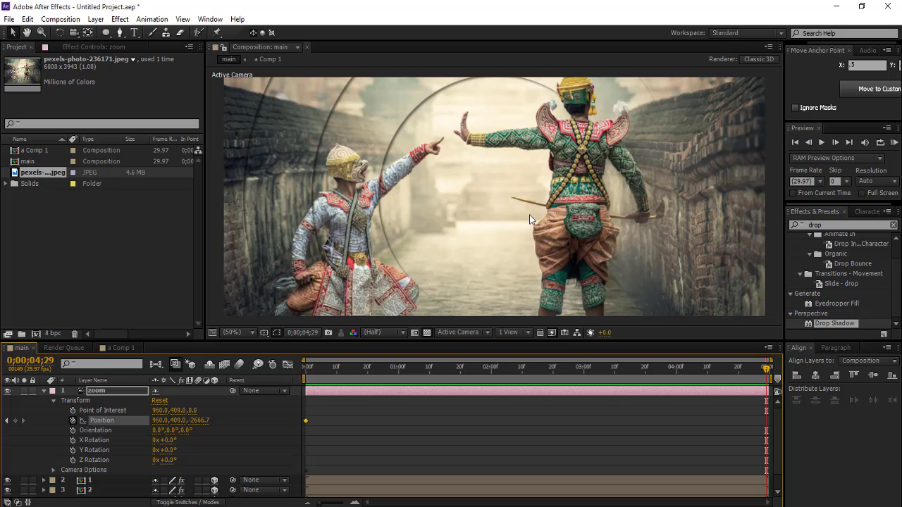
{"action": "key", "text": "comma"}
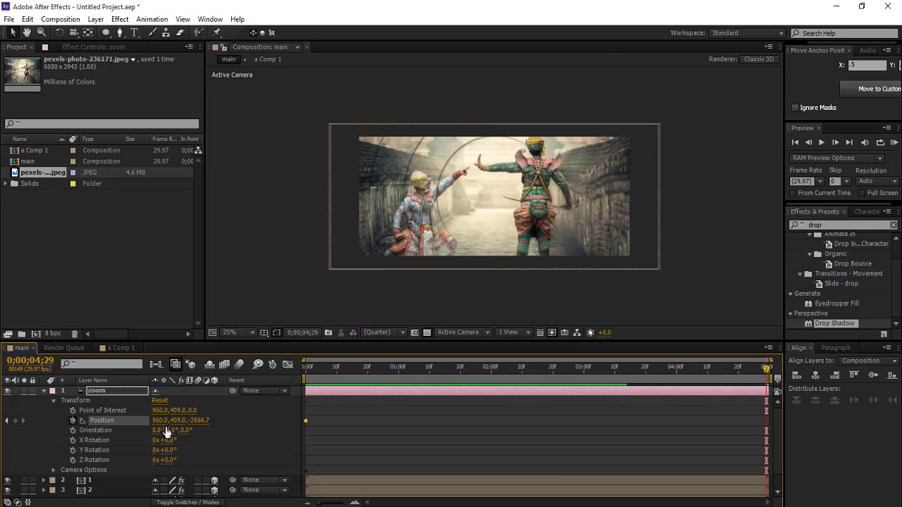
{"action": "left_click_drag", "start_coordinate": [158, 421], "coordinate": [467, 415]}
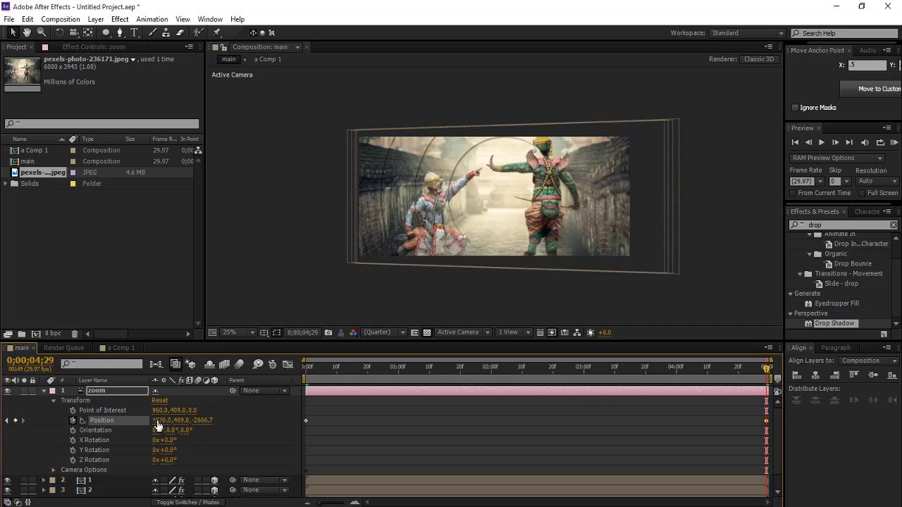
{"action": "left_click_drag", "start_coordinate": [158, 425], "coordinate": [176, 425]}
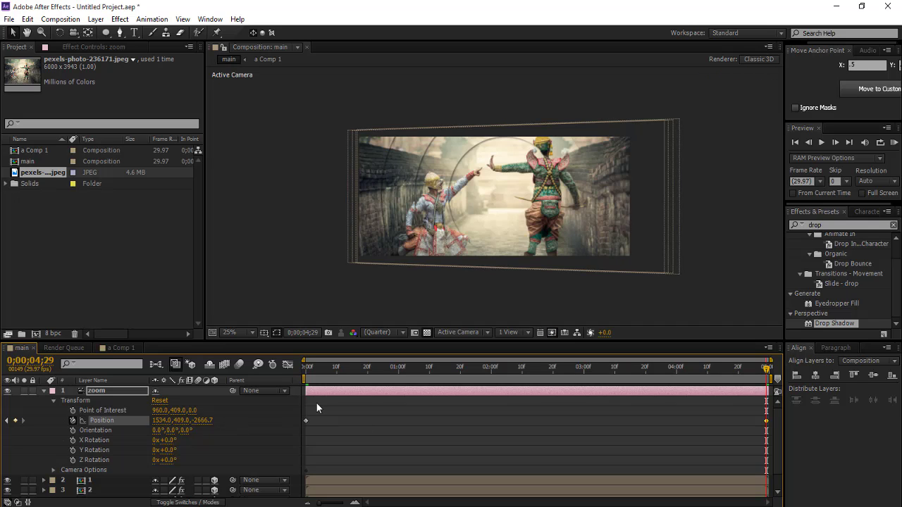
{"action": "left_click", "coordinate": [305, 368]}
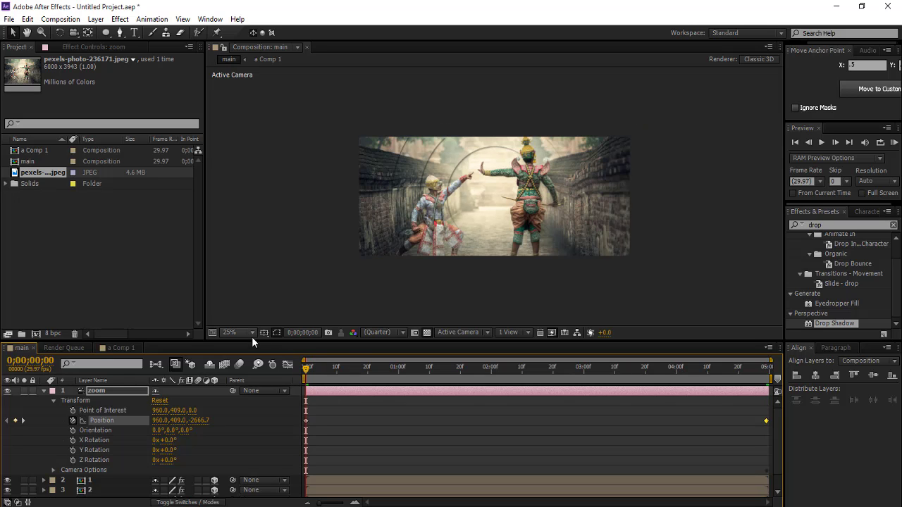
- Set the viewer magnification to Fit up to 100%
{"action": "left_click", "coordinate": [251, 332]}
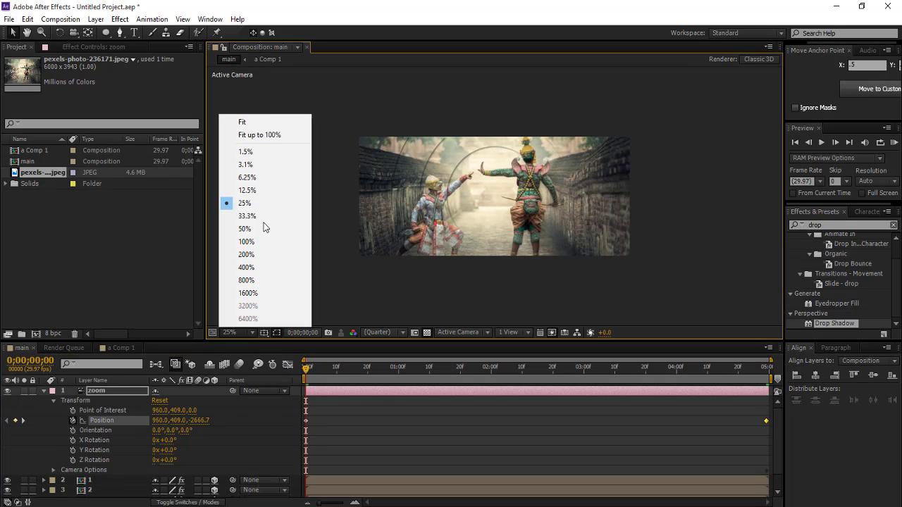
{"action": "left_click", "coordinate": [252, 130]}
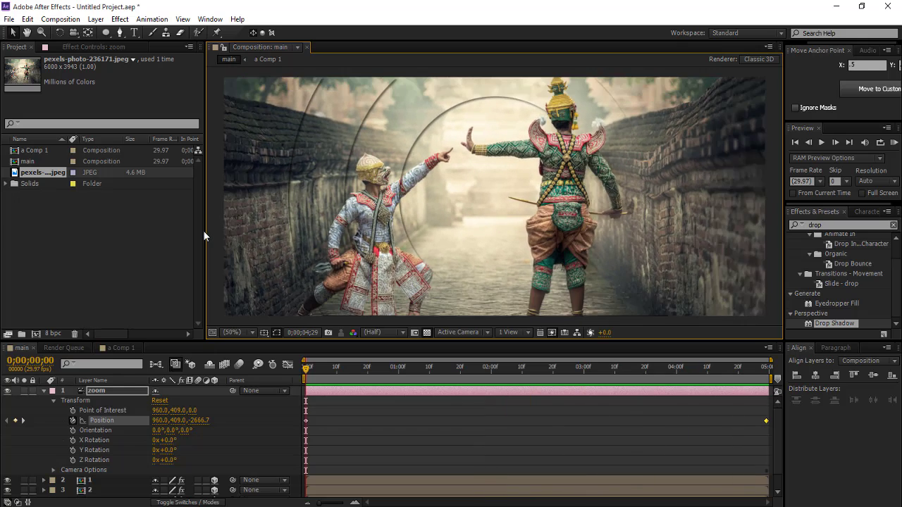
- At the last frame, trial-adjust the camera's Position Y and undo the change
{"action": "left_click", "coordinate": [268, 252]}
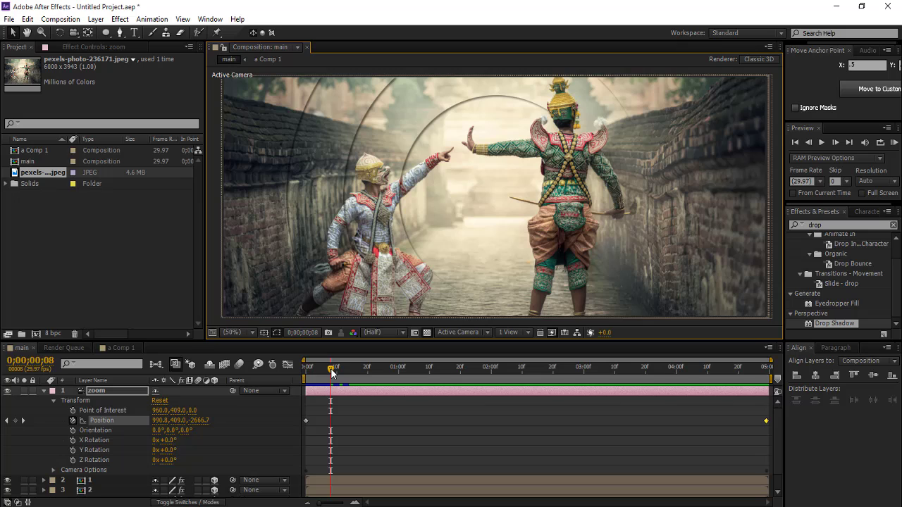
{"action": "left_click_drag", "start_coordinate": [331, 368], "coordinate": [779, 381]}
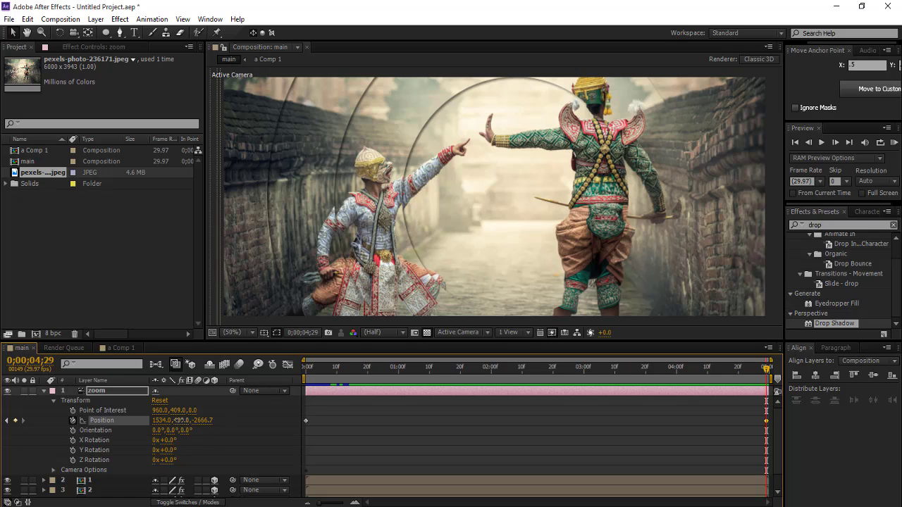
{"action": "left_click_drag", "start_coordinate": [176, 420], "coordinate": [226, 419]}
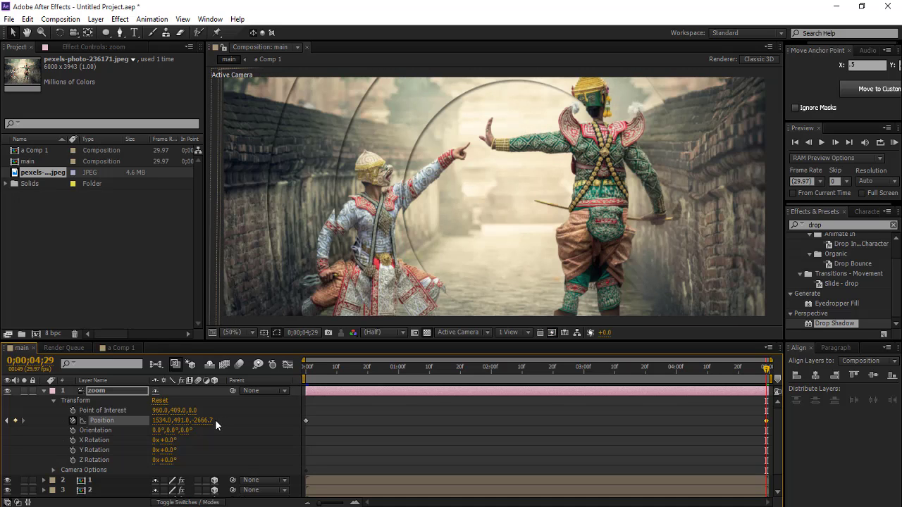
{"action": "left_click_drag", "start_coordinate": [184, 420], "coordinate": [90, 420]}
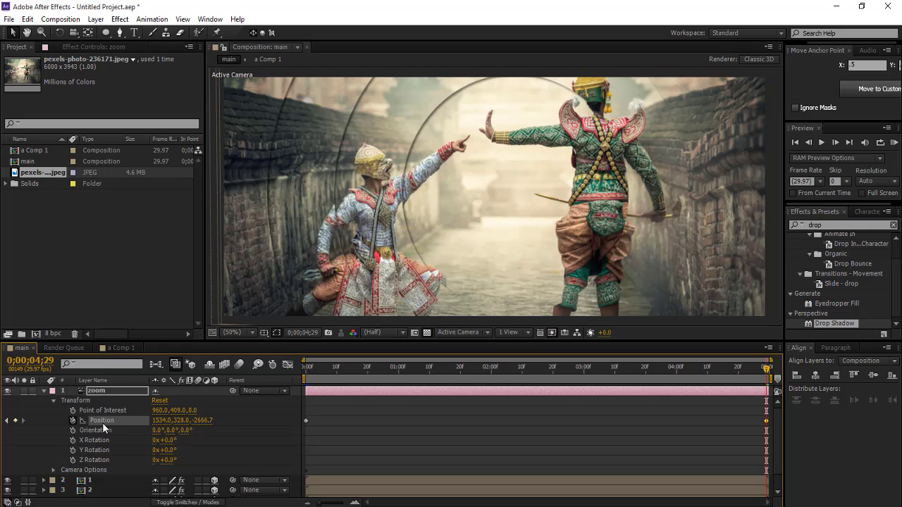
{"action": "left_click_drag", "start_coordinate": [182, 421], "coordinate": [119, 424]}
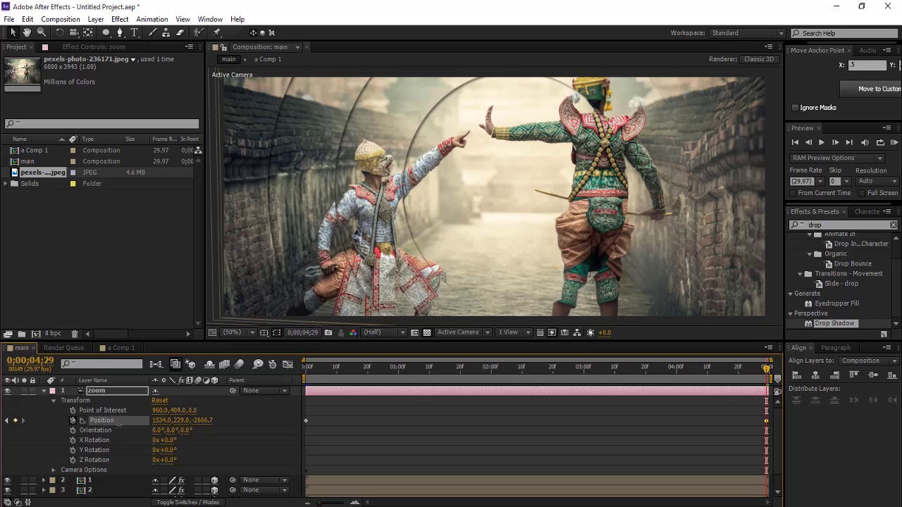
{"action": "key", "text": "ctrl+z"}
- Nudge the camera's end Position X up to 1798 with the arrow keys
{"action": "left_click", "coordinate": [162, 420]}
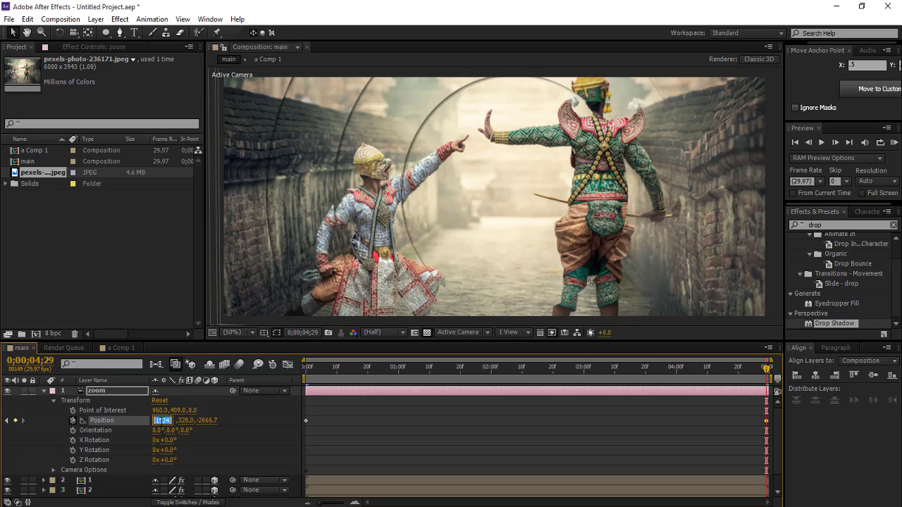
{"action": "key", "text": "Up"}
{"action": "key", "text": "Up"}
{"action": "key", "text": "Up"}
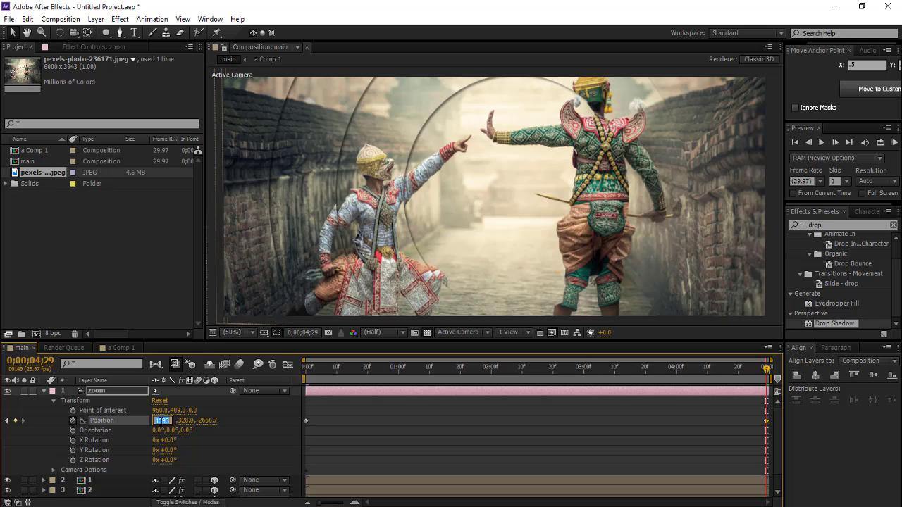
{"action": "key", "text": "Up"}
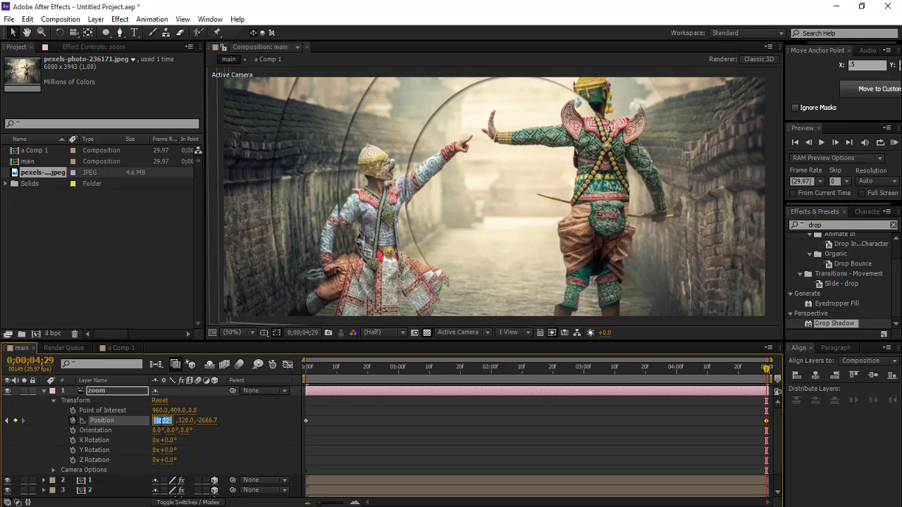
{"action": "key", "text": "Up"}
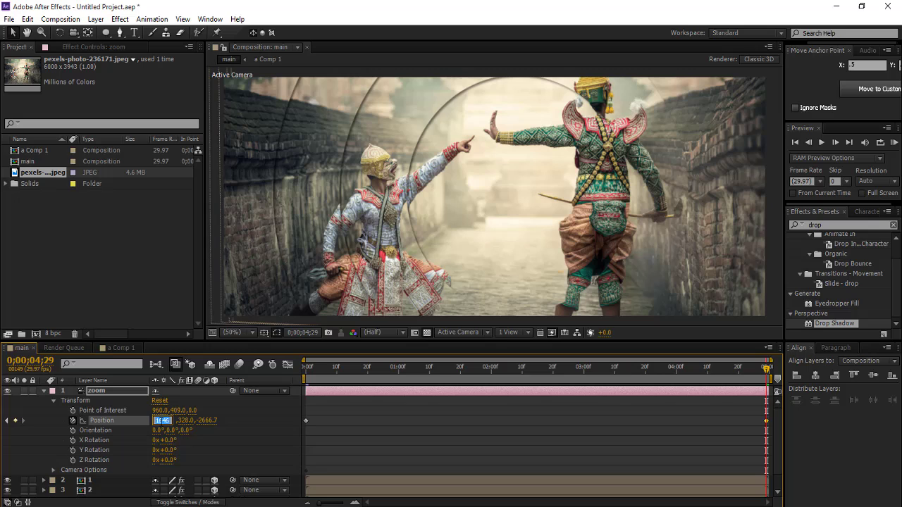
{"action": "key", "text": "Up"}
{"action": "key", "text": "Up"}
{"action": "key", "text": "Up"}
{"action": "key", "text": "Up"}
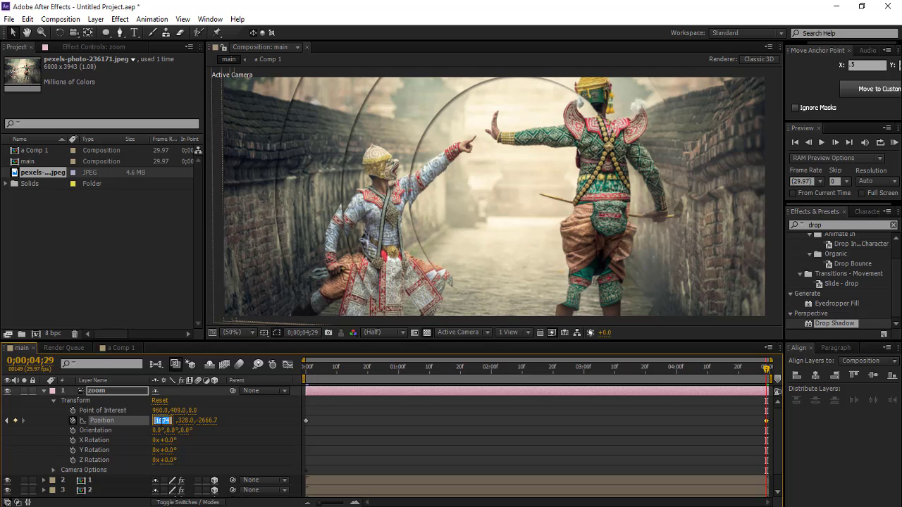
{"action": "key", "text": "Up"}
{"action": "key", "text": "Up"}
{"action": "key", "text": "Up"}
{"action": "key", "text": "Up"}
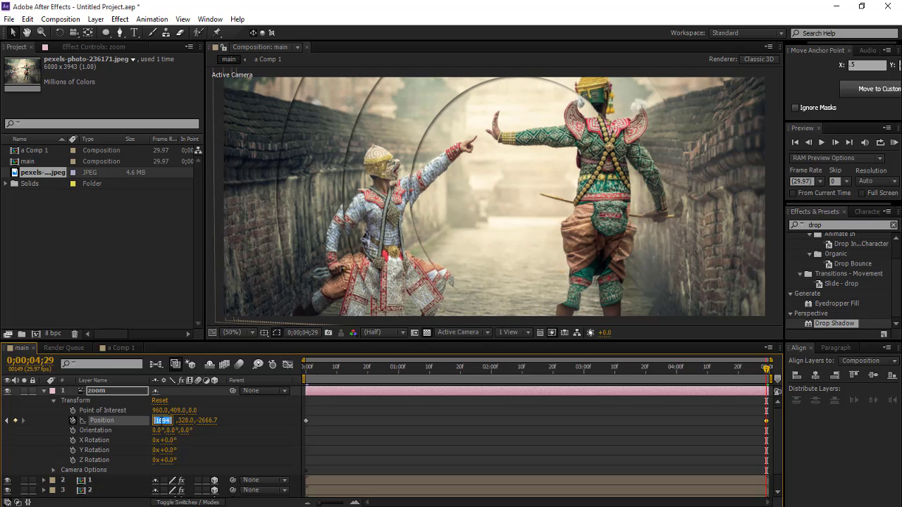
{"action": "key", "text": "Up"}
{"action": "key", "text": "Up"}
{"action": "key", "text": "Up"}
{"action": "key", "text": "Up"}
{"action": "key", "text": "Up"}
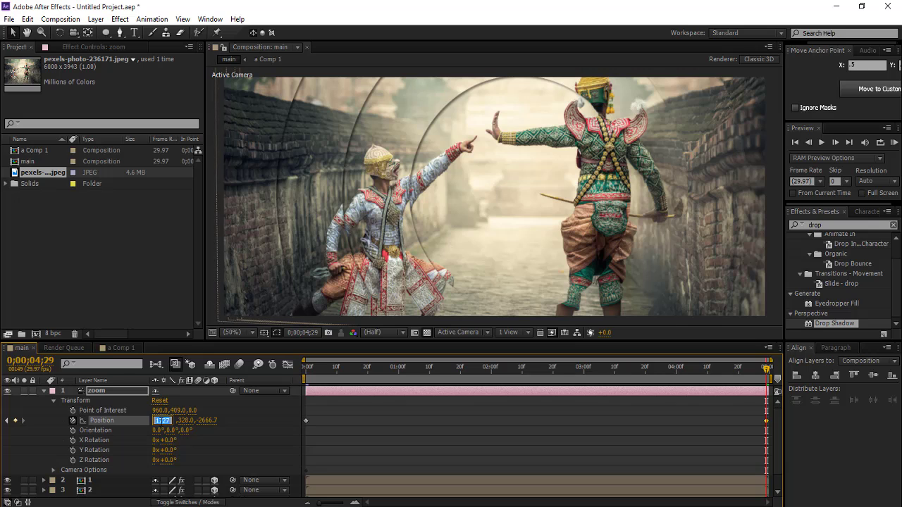
{"action": "key", "text": "Up"}
{"action": "key", "text": "Up"}
{"action": "key", "text": "Up"}
{"action": "key", "text": "Up"}
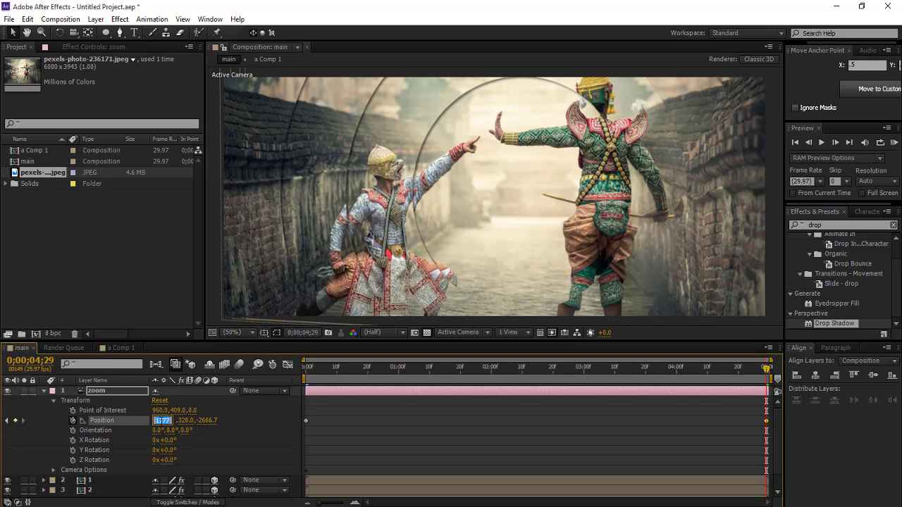
{"action": "key", "text": "Up"}
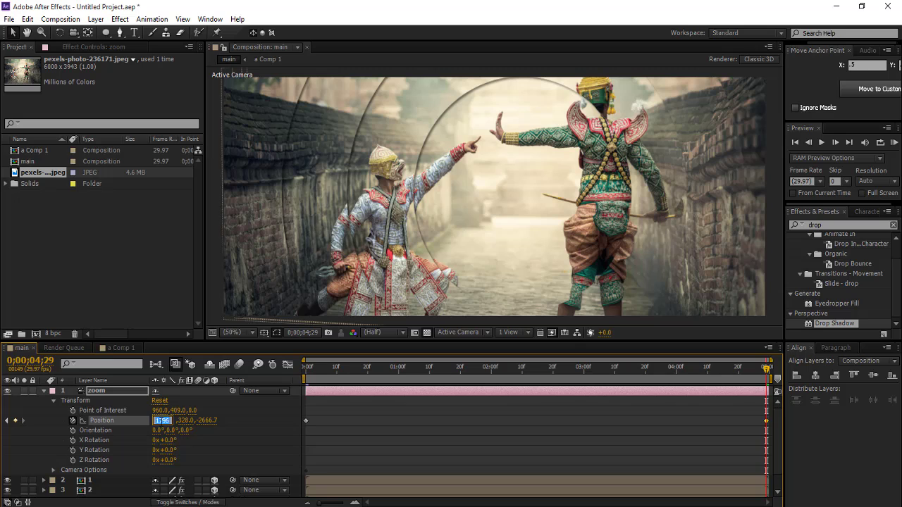
{"action": "key", "text": "Up"}
{"action": "key", "text": "Up"}
{"action": "key", "text": "Up"}
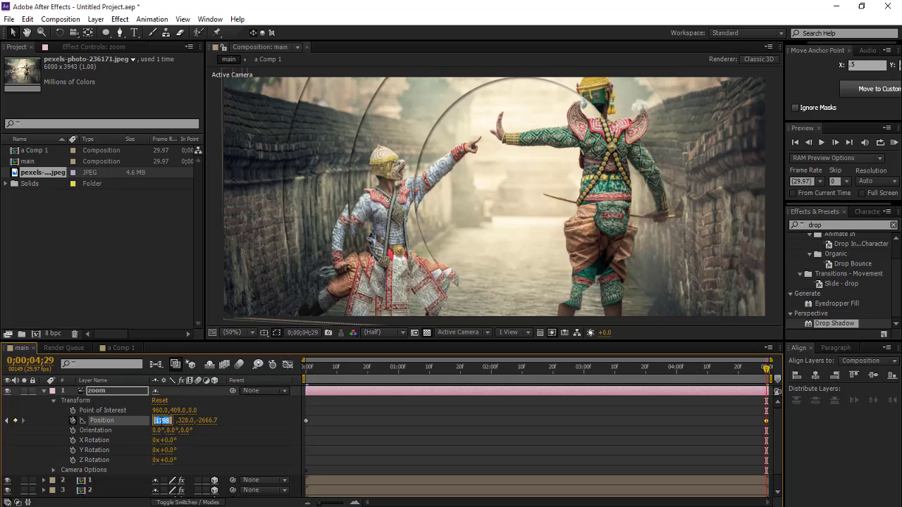
- Commit Position X 1798, collapse the zoom layer, and preview from frame 0
{"action": "left_click", "coordinate": [248, 422]}
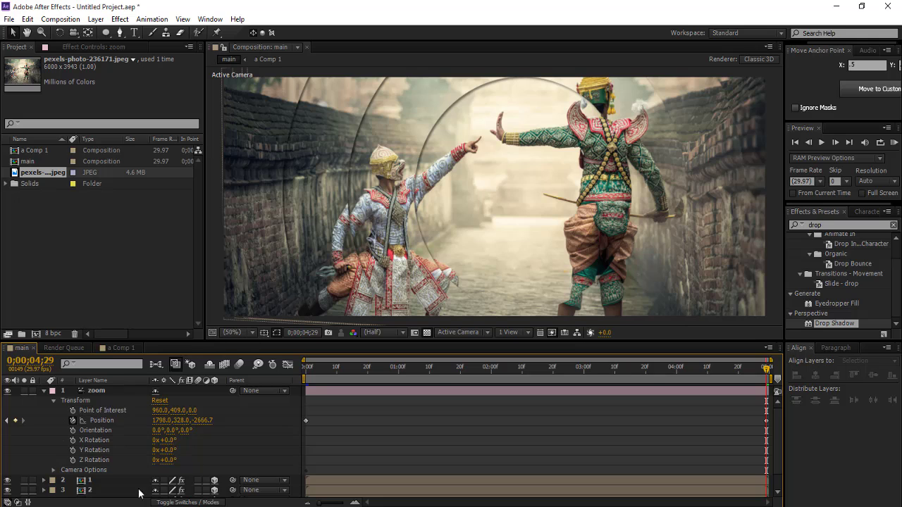
{"action": "left_click", "coordinate": [45, 391]}
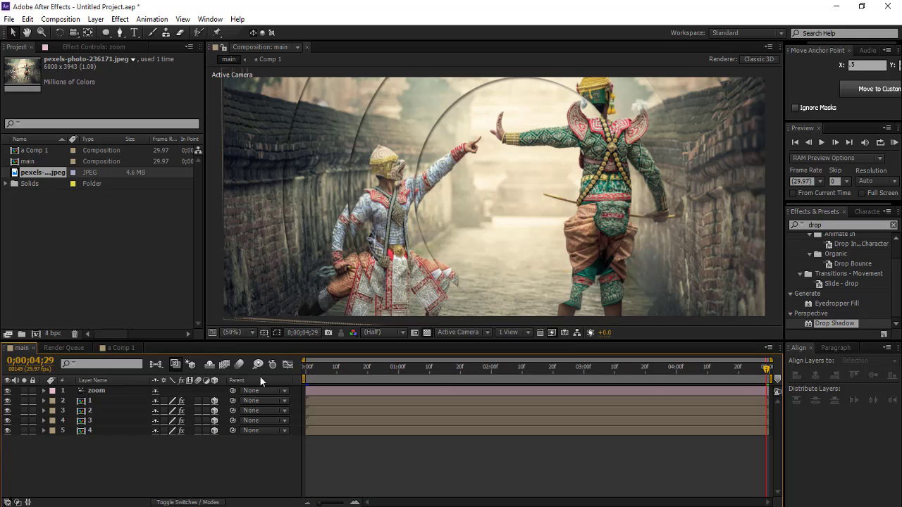
{"action": "left_click", "coordinate": [305, 371]}
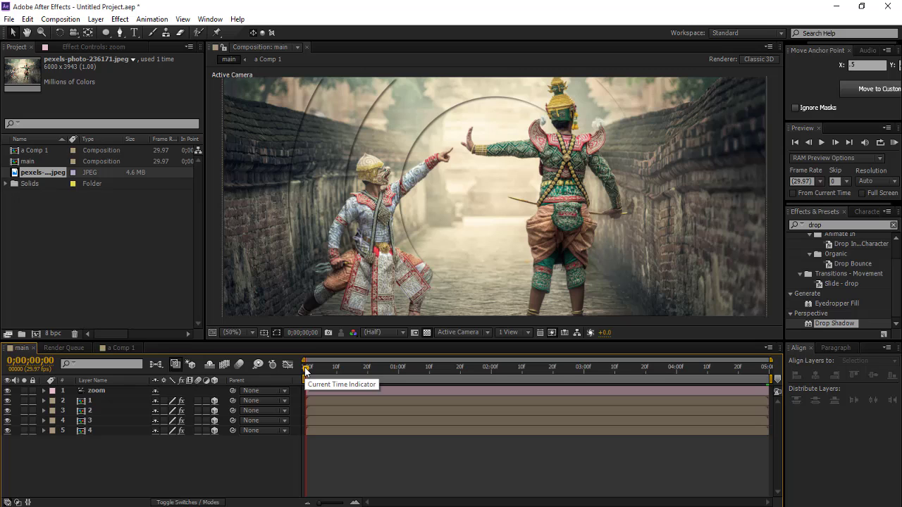
{"action": "key", "text": "space"}
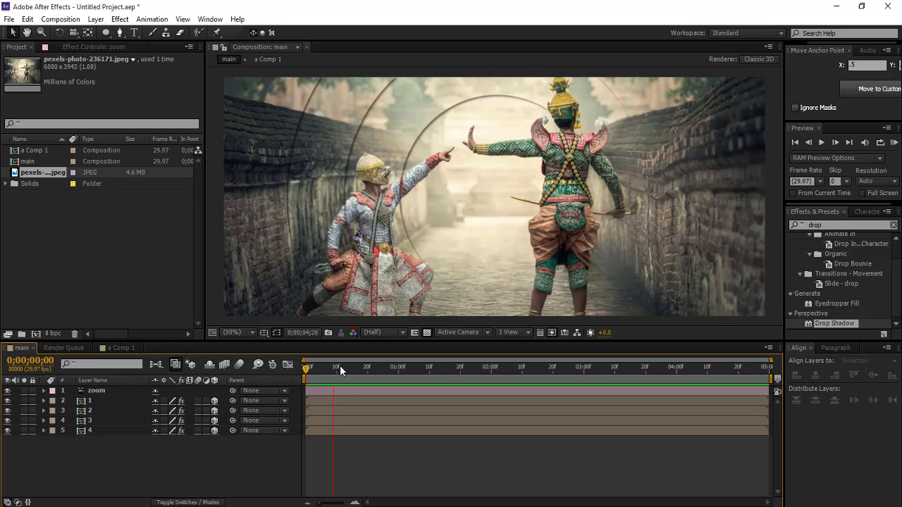
- Show the zoom camera's keyframed properties with U and test-scrub its final Zoom and Position X
{"action": "key", "text": "space"}
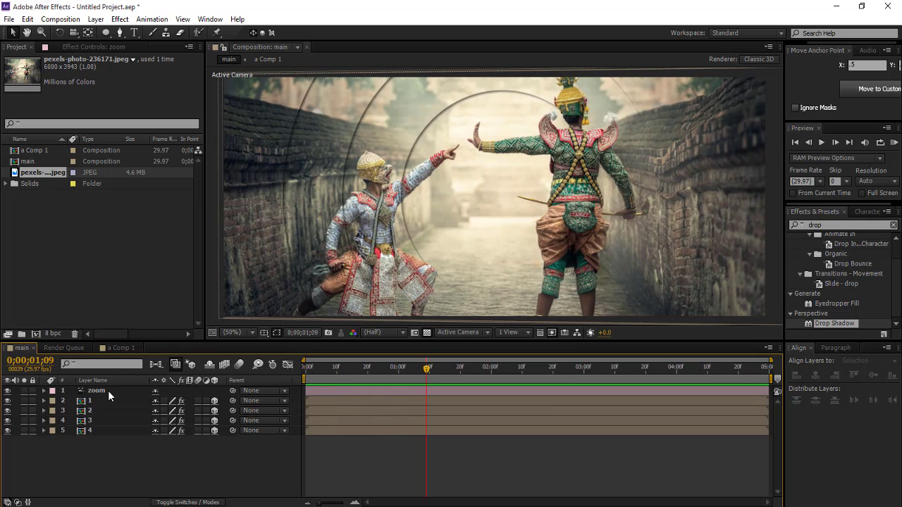
{"action": "left_click", "coordinate": [108, 391]}
{"action": "key", "text": "u"}
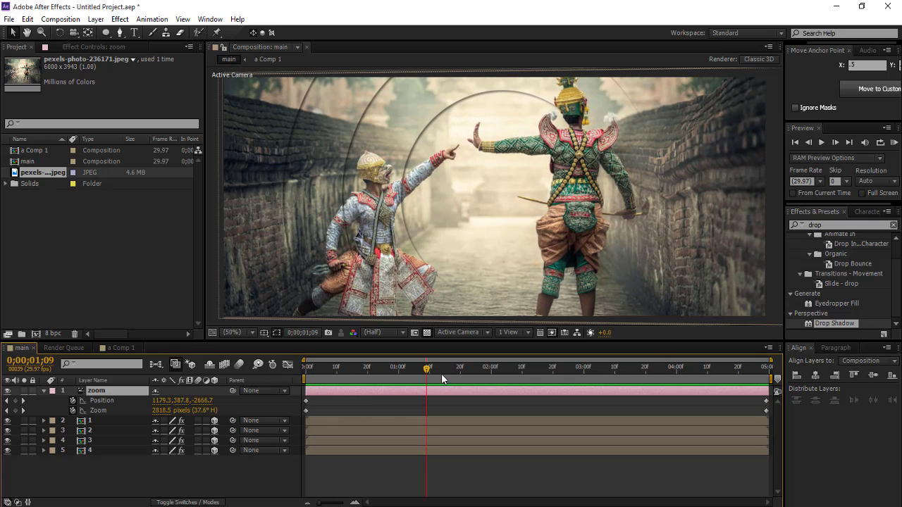
{"action": "left_click_drag", "start_coordinate": [427, 373], "coordinate": [783, 381]}
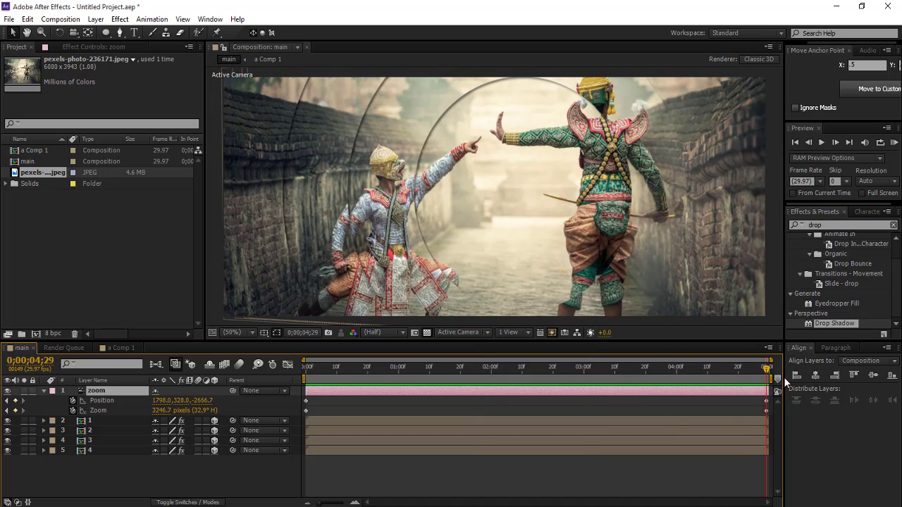
{"action": "left_click", "coordinate": [767, 411]}
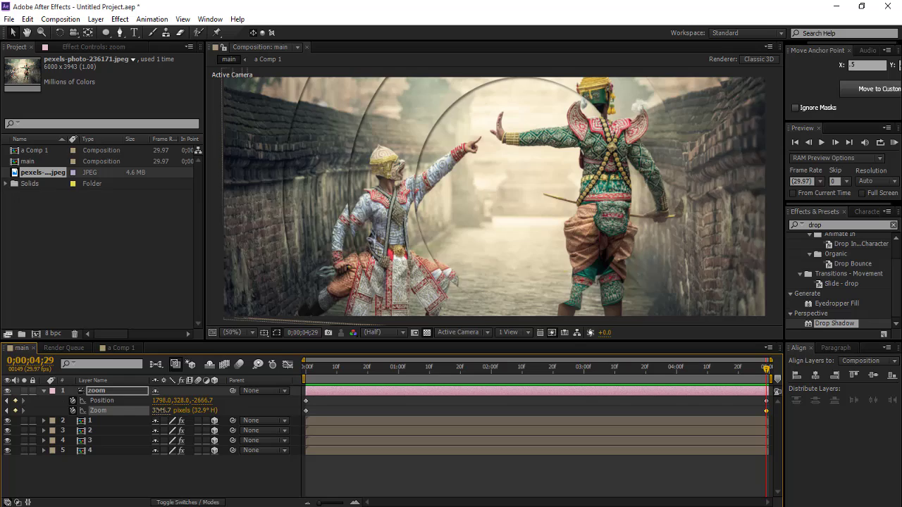
{"action": "left_click_drag", "start_coordinate": [158, 410], "coordinate": [125, 416]}
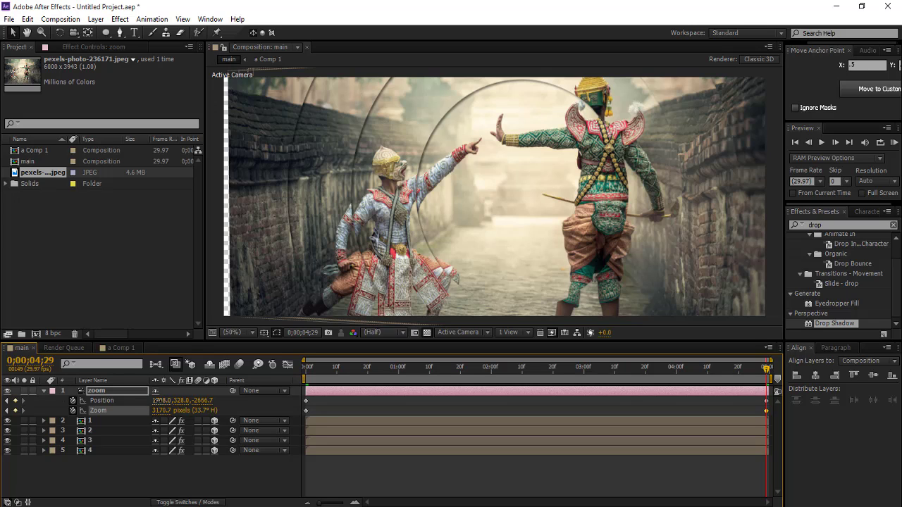
{"action": "left_click_drag", "start_coordinate": [161, 402], "coordinate": [123, 407]}
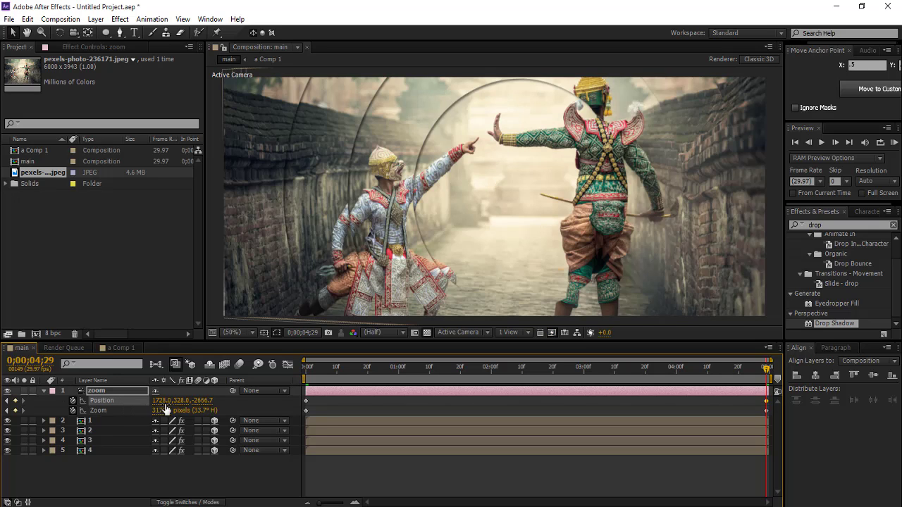
{"action": "left_click_drag", "start_coordinate": [160, 401], "coordinate": [134, 407]}
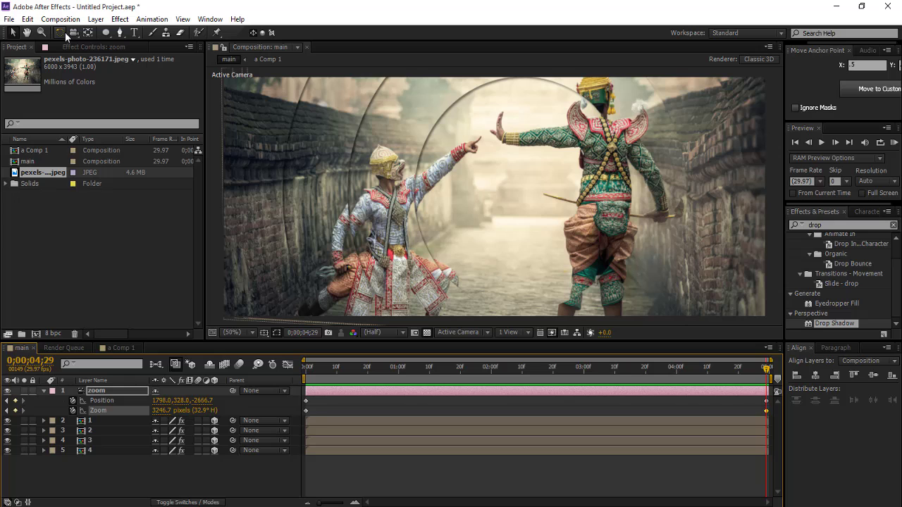
- Orbit the final camera frame to Position 1458.2, -108.3, -2638.6 and raise Zoom to 3476.7
{"action": "left_click_drag", "start_coordinate": [73, 33], "coordinate": [109, 59]}
{"action": "left_click_drag", "start_coordinate": [375, 212], "coordinate": [379, 218]}
{"action": "left_click_drag", "start_coordinate": [380, 220], "coordinate": [381, 217]}
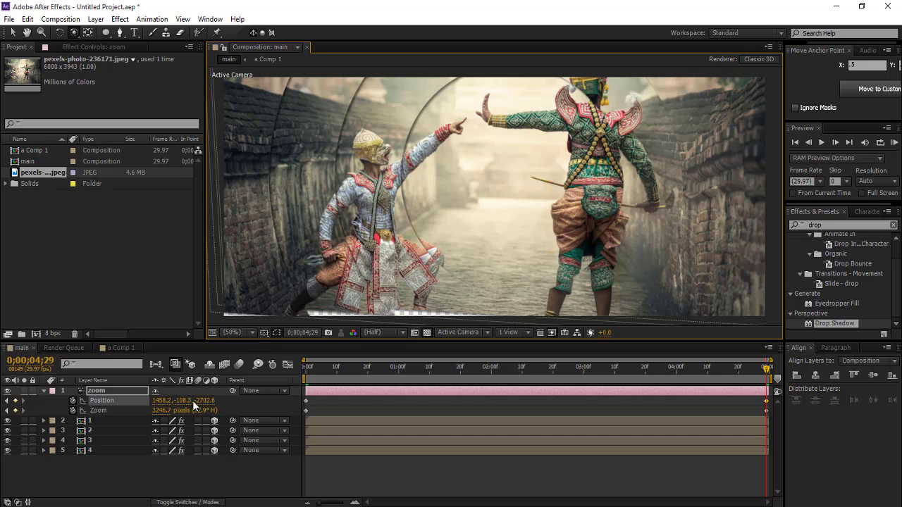
{"action": "left_click_drag", "start_coordinate": [193, 400], "coordinate": [224, 405]}
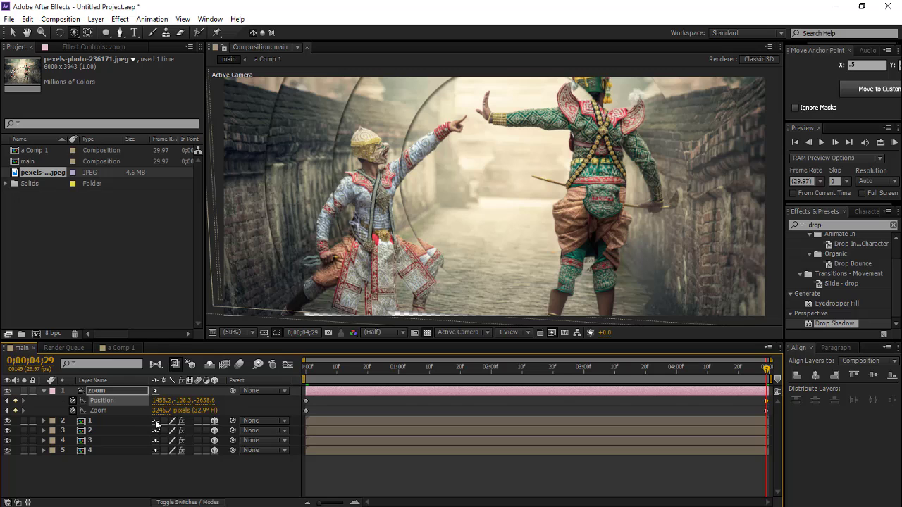
{"action": "left_click_drag", "start_coordinate": [160, 410], "coordinate": [290, 410]}
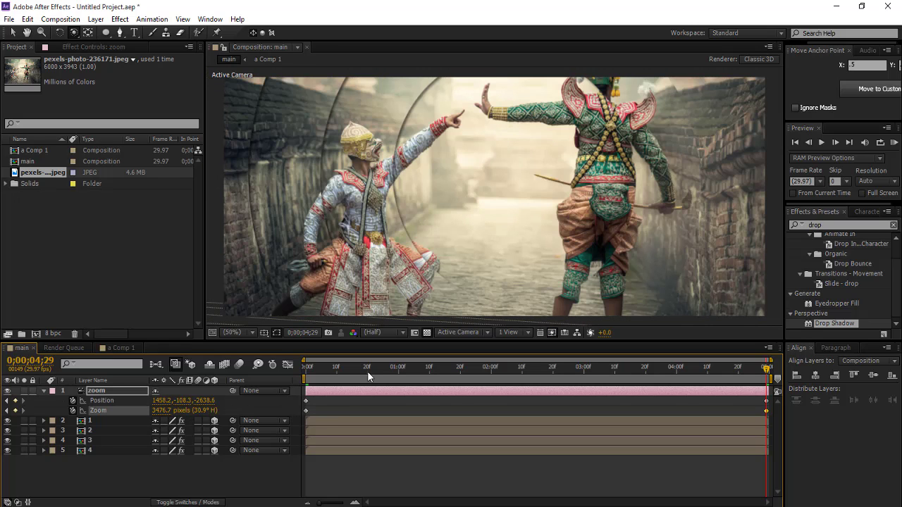
{"action": "left_click_drag", "start_coordinate": [761, 369], "coordinate": [291, 394]}
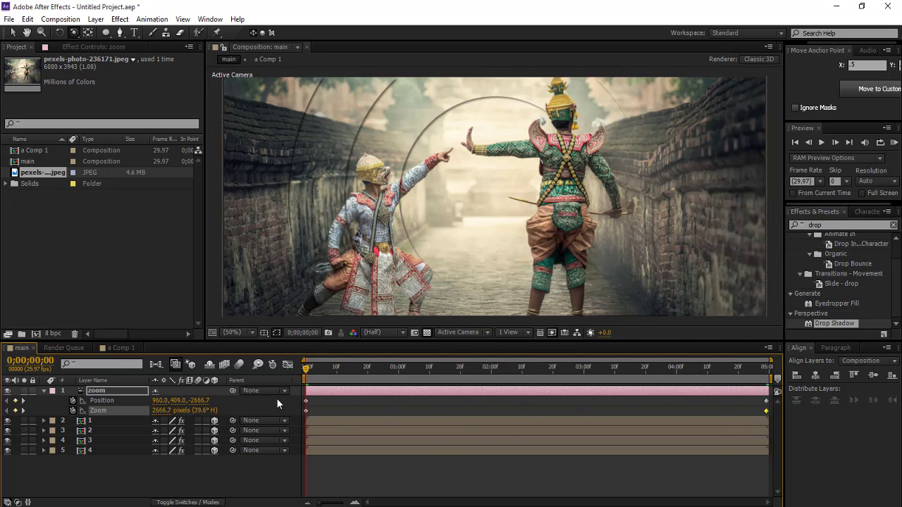
- With no layers selected, RAM-preview the whole camera zoom from the start, then collapse the zoom camera's properties
{"action": "left_click", "coordinate": [235, 484]}
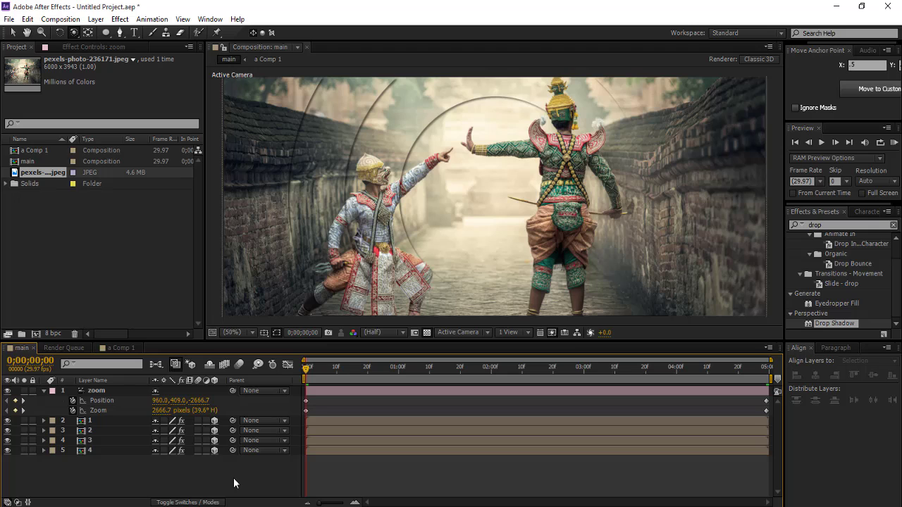
{"action": "key", "text": "KP_0"}
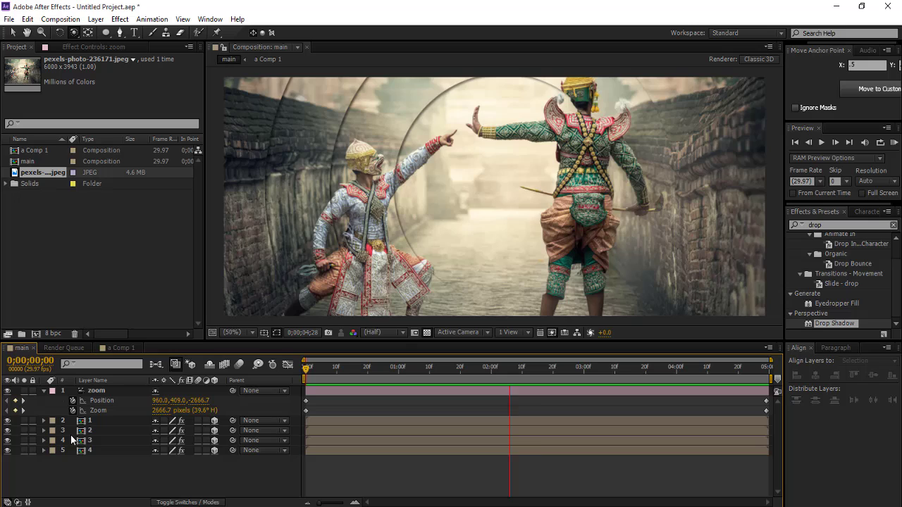
{"action": "key", "text": "space"}
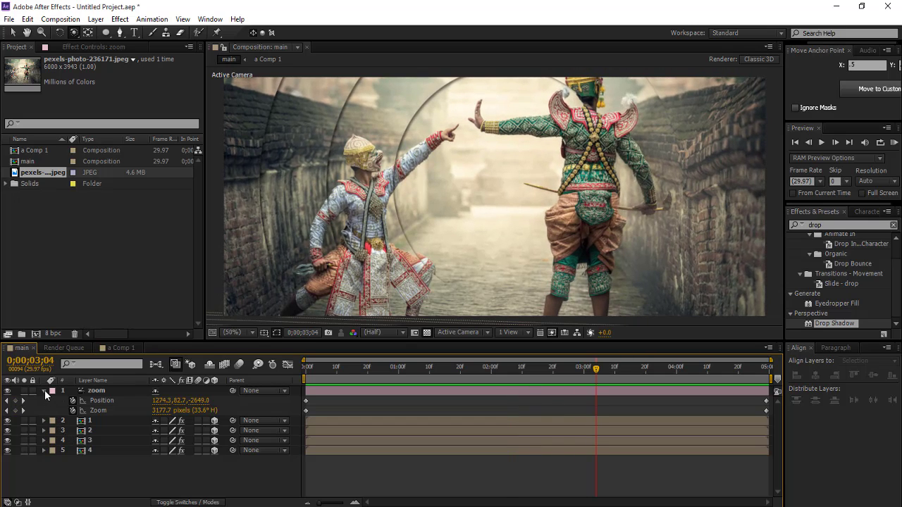
{"action": "left_click", "coordinate": [45, 390]}
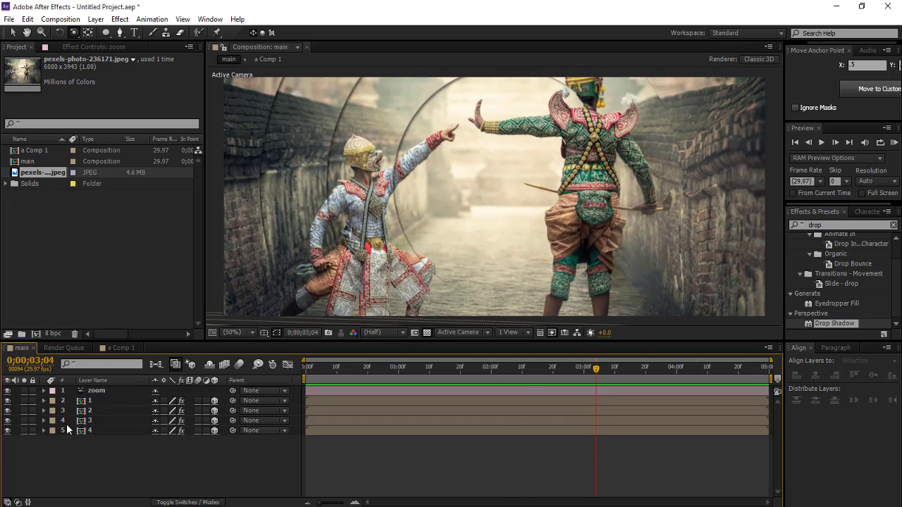